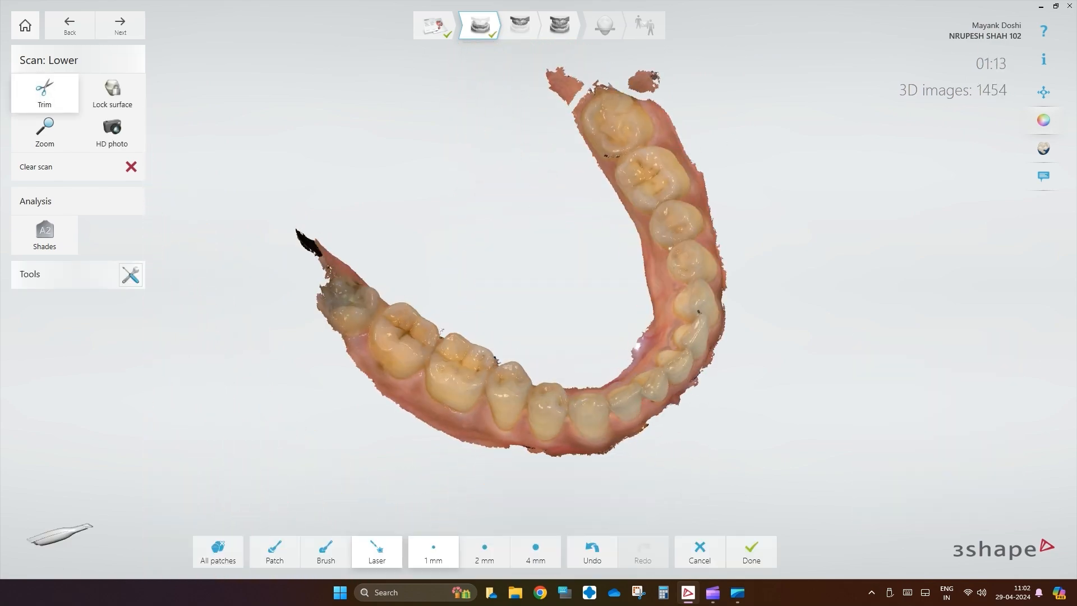
Step: Laser-trim excess soft tissue behind the last molar of the lower scan with the all-patches option, and advance to the next scan stage
{"action": "left_click_drag", "start_coordinate": [343, 286], "coordinate": [343, 306]}
{"action": "left_click", "coordinate": [219, 551]}
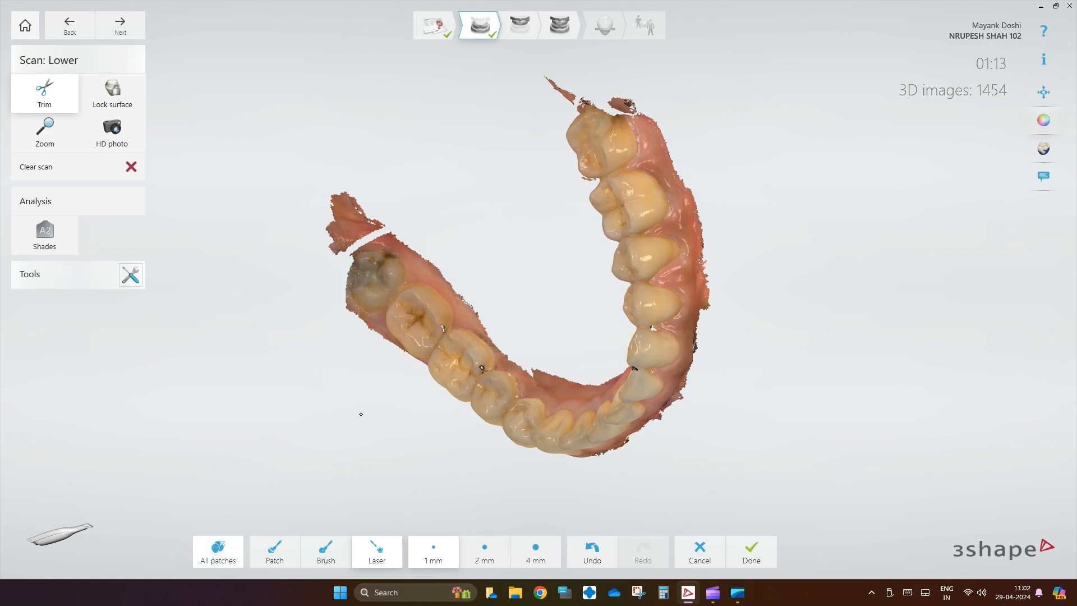
{"action": "right_click_drag", "start_coordinate": [808, 194], "coordinate": [798, 139]}
{"action": "left_click", "coordinate": [120, 25]}
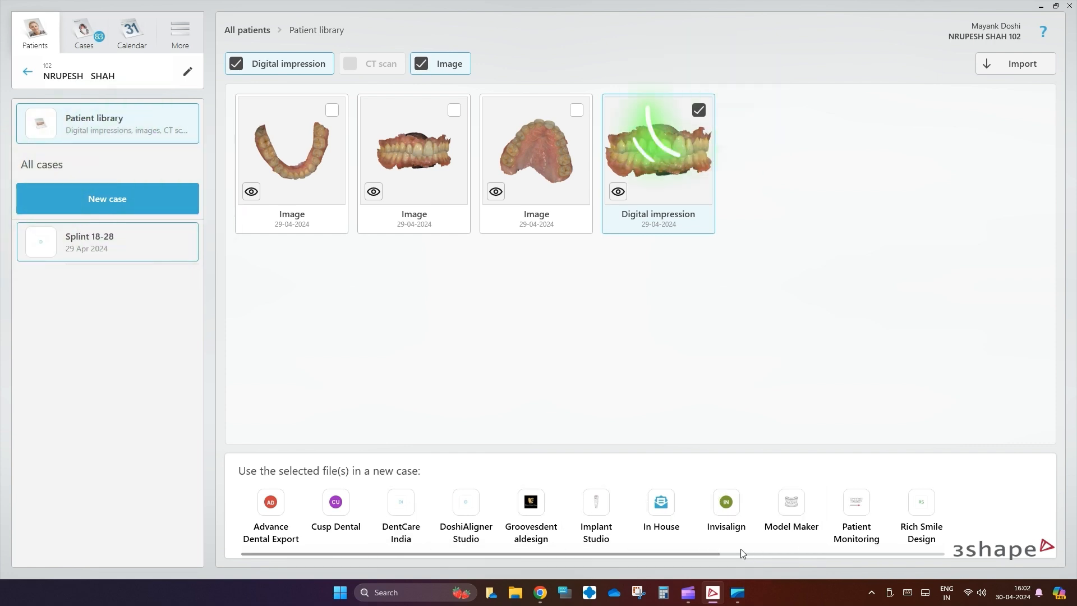
Step: Create a Splint Studio case from the selected digital impression, with the upper jaw for the occlusal splint
{"action": "left_click_drag", "start_coordinate": [702, 552], "coordinate": [971, 548]}
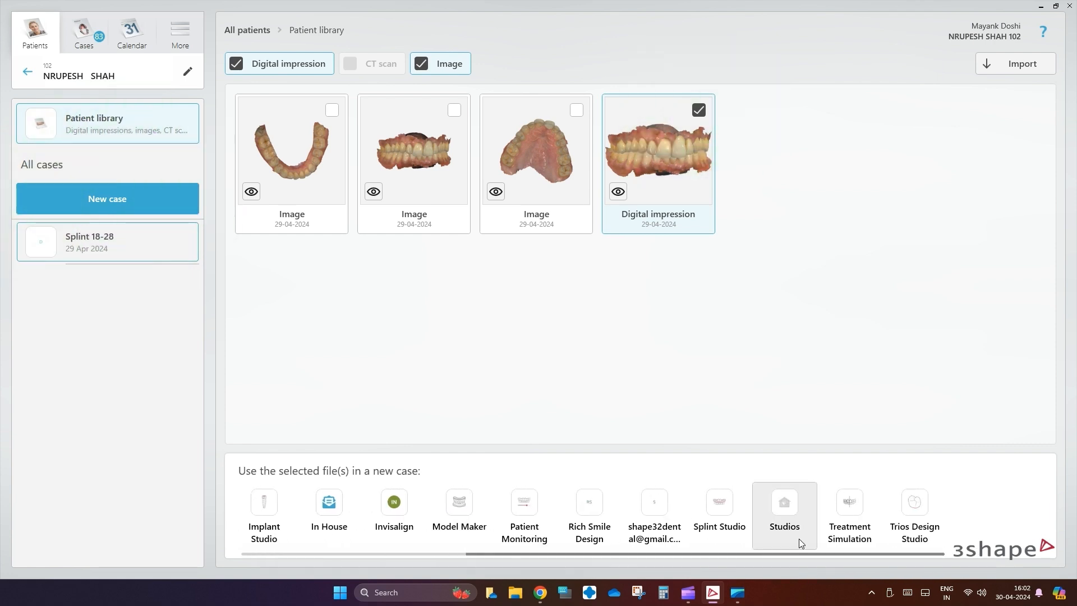
{"action": "left_click", "coordinate": [723, 505]}
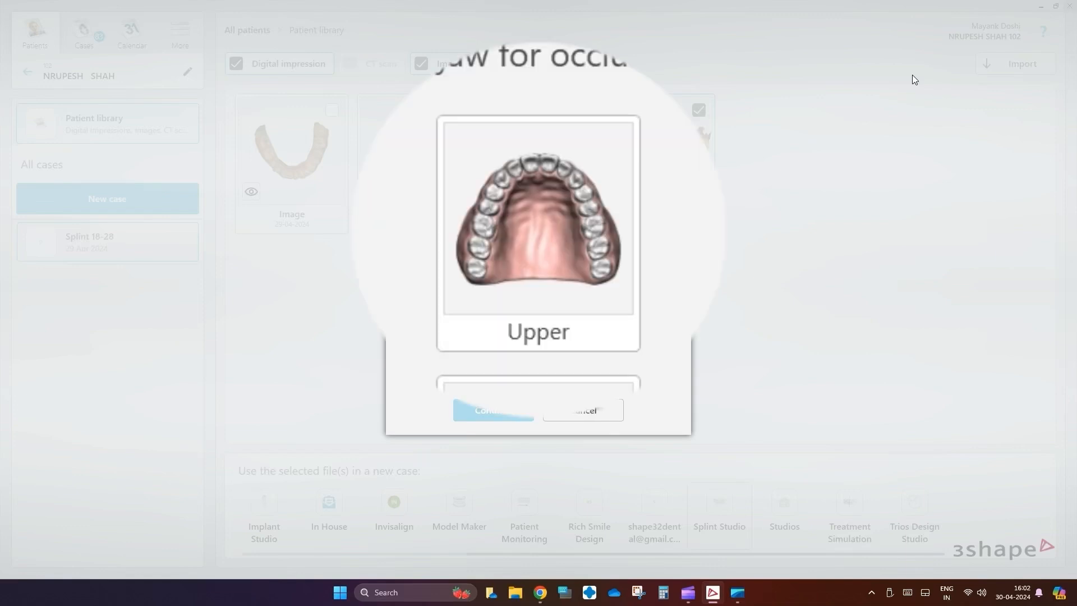
{"action": "left_click", "coordinate": [533, 274]}
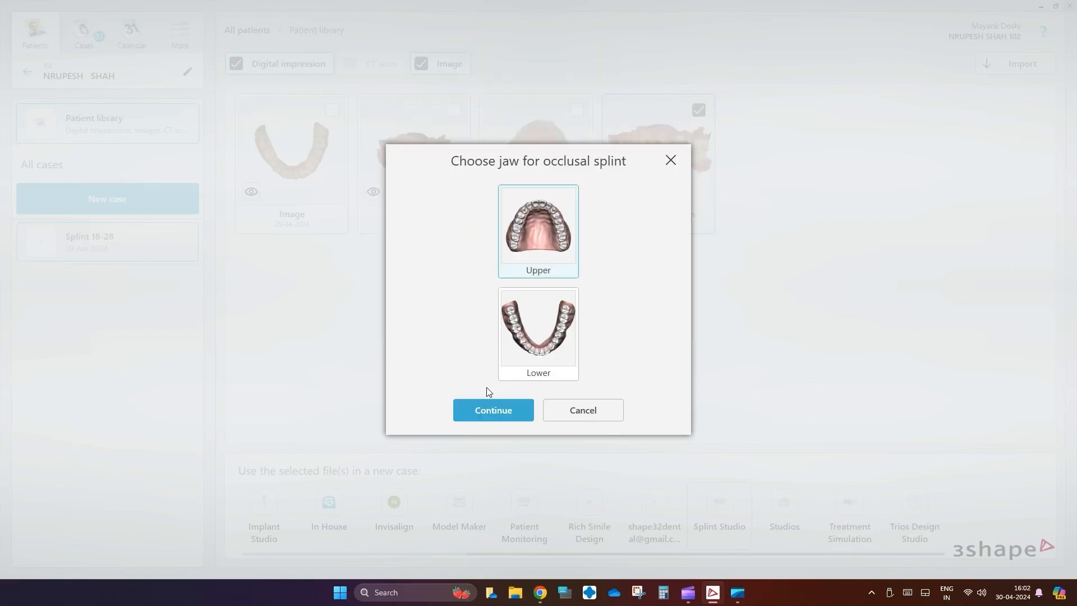
{"action": "left_click", "coordinate": [478, 406]}
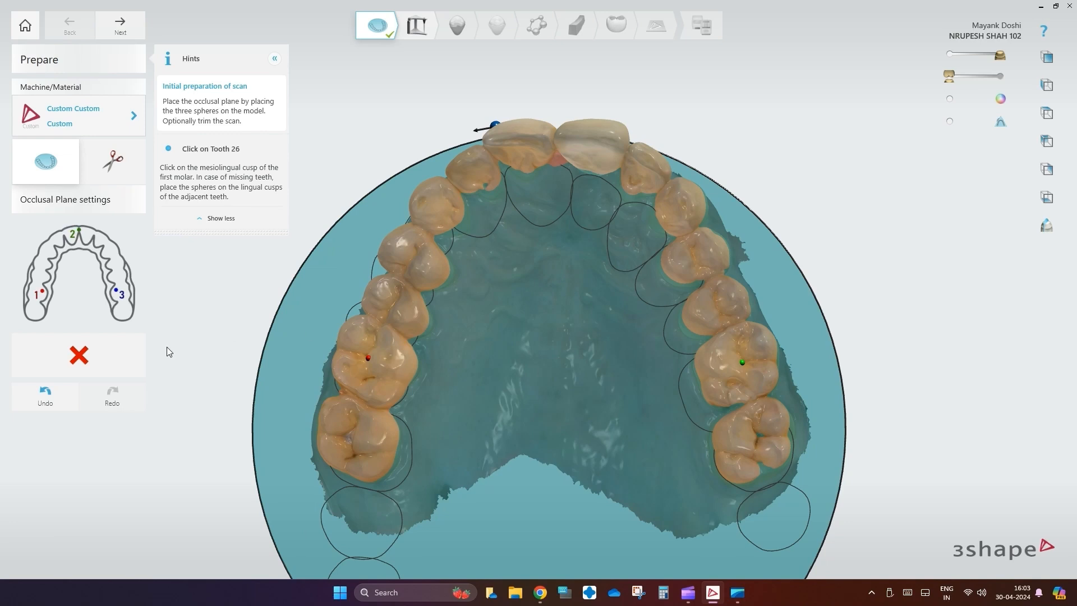
Step: Clear the existing occlusal plane points, place new ones on both first molars and between the central incisors, and continue to Bite Configuration
{"action": "left_click", "coordinate": [59, 358]}
{"action": "left_click", "coordinate": [367, 354]}
{"action": "left_click", "coordinate": [548, 137]}
{"action": "left_click", "coordinate": [741, 363]}
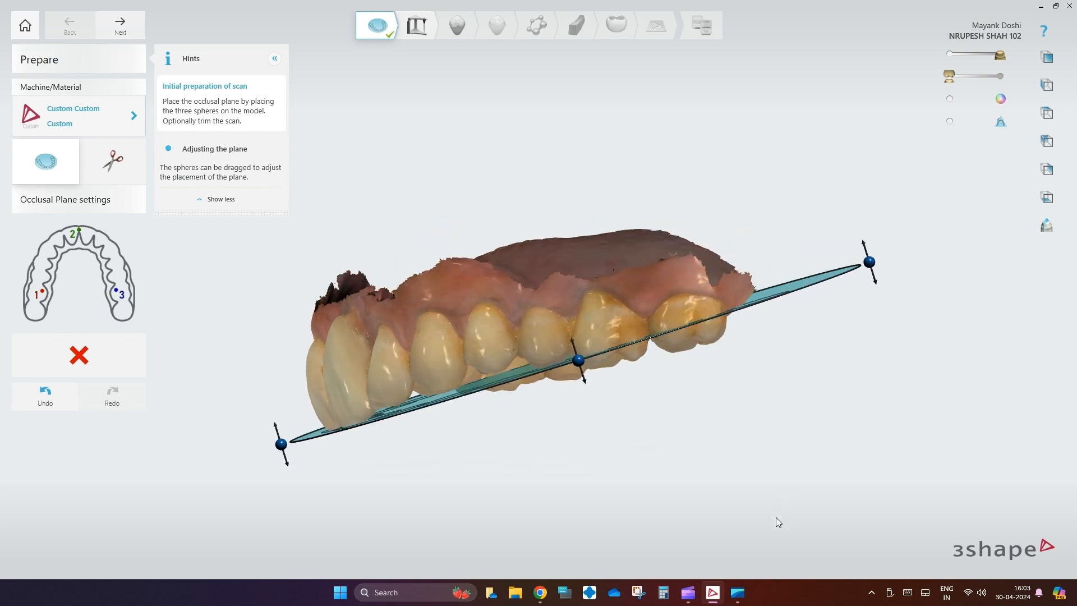
{"action": "left_click", "coordinate": [124, 21]}
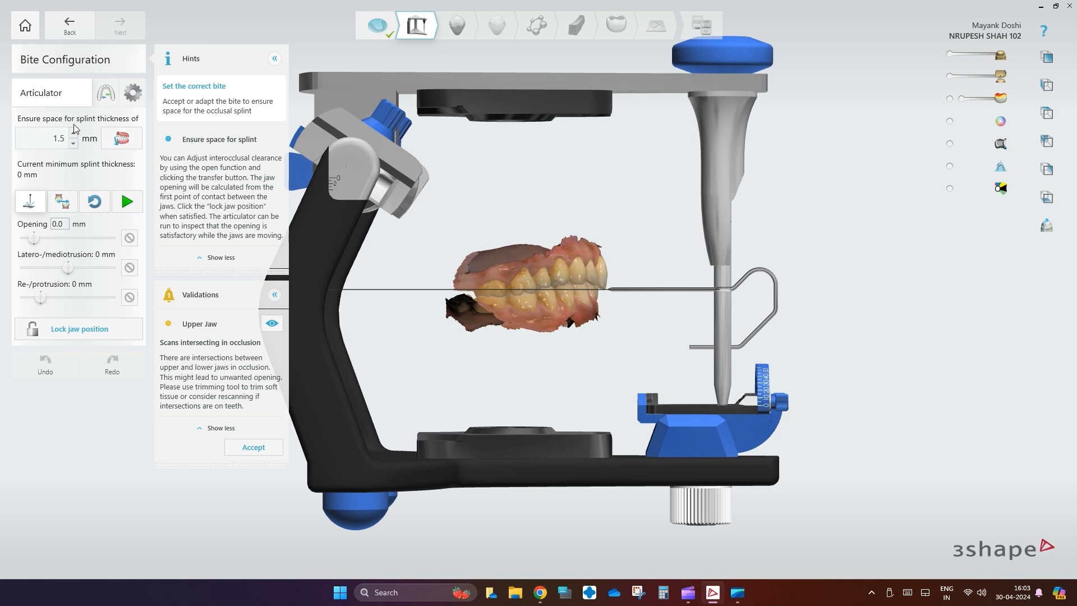
Step: Open the bite on the articulator to ensure space for a 1.5 mm splint, lock the jaw position, and continue to Blocking Out
{"action": "left_click", "coordinate": [122, 139]}
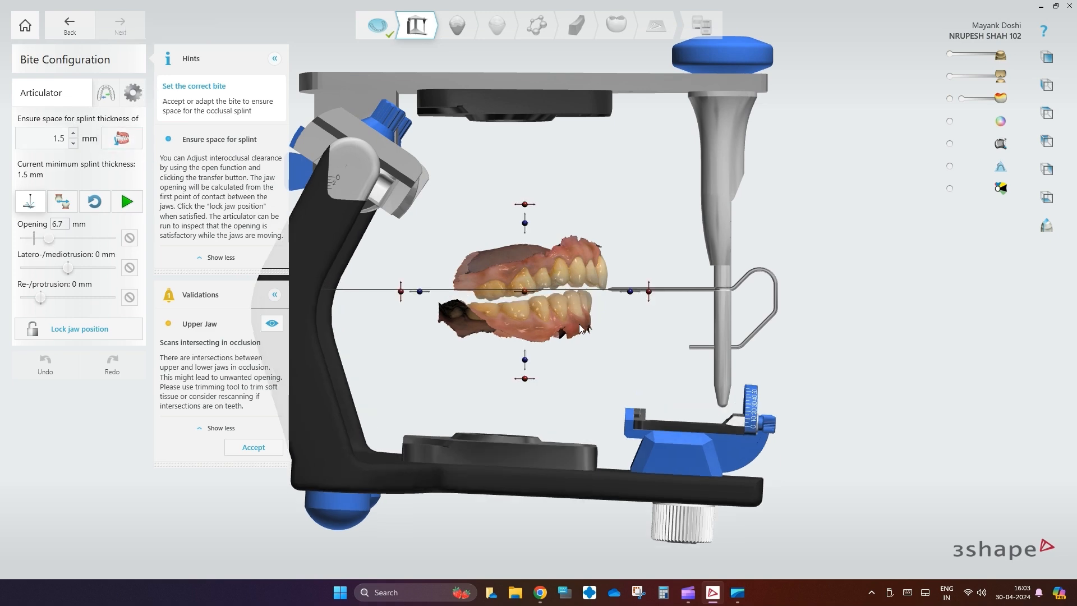
{"action": "right_click_drag", "start_coordinate": [895, 348], "coordinate": [756, 354]}
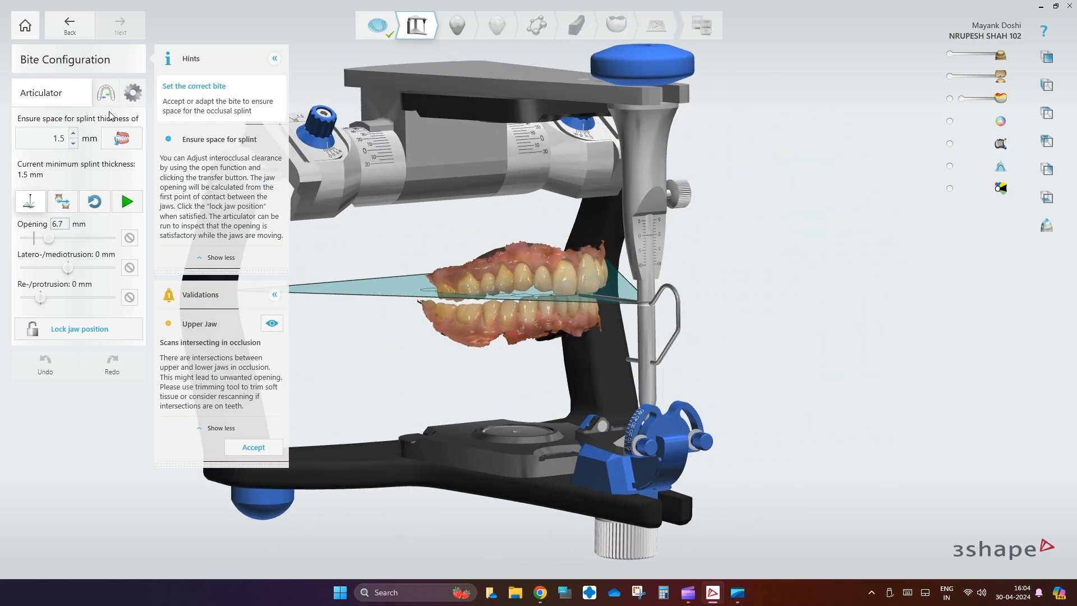
{"action": "left_click", "coordinate": [106, 94]}
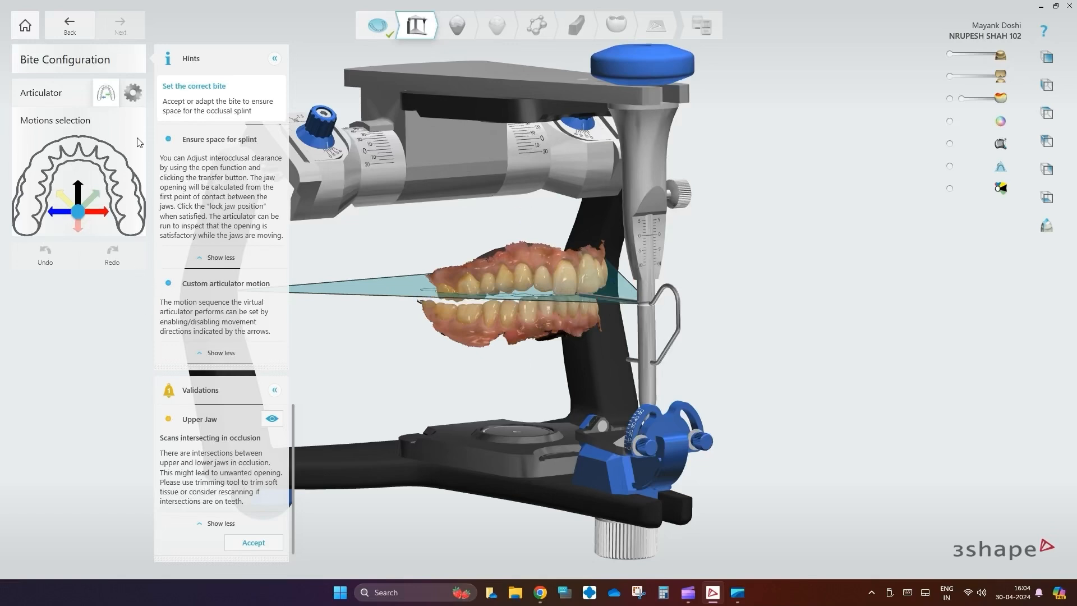
{"action": "left_click", "coordinate": [107, 90]}
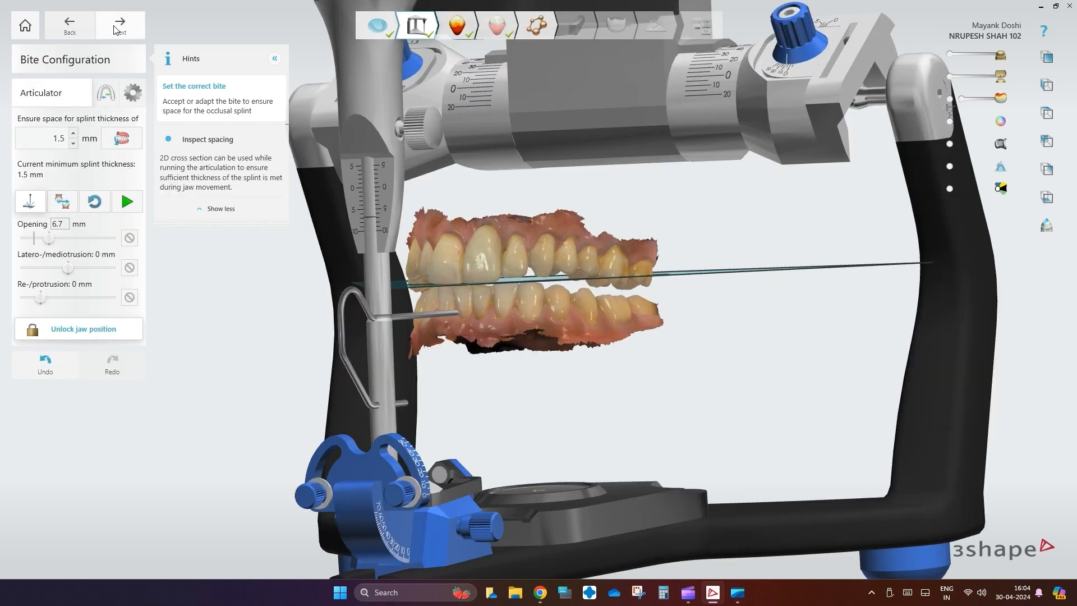
{"action": "left_click", "coordinate": [120, 26]}
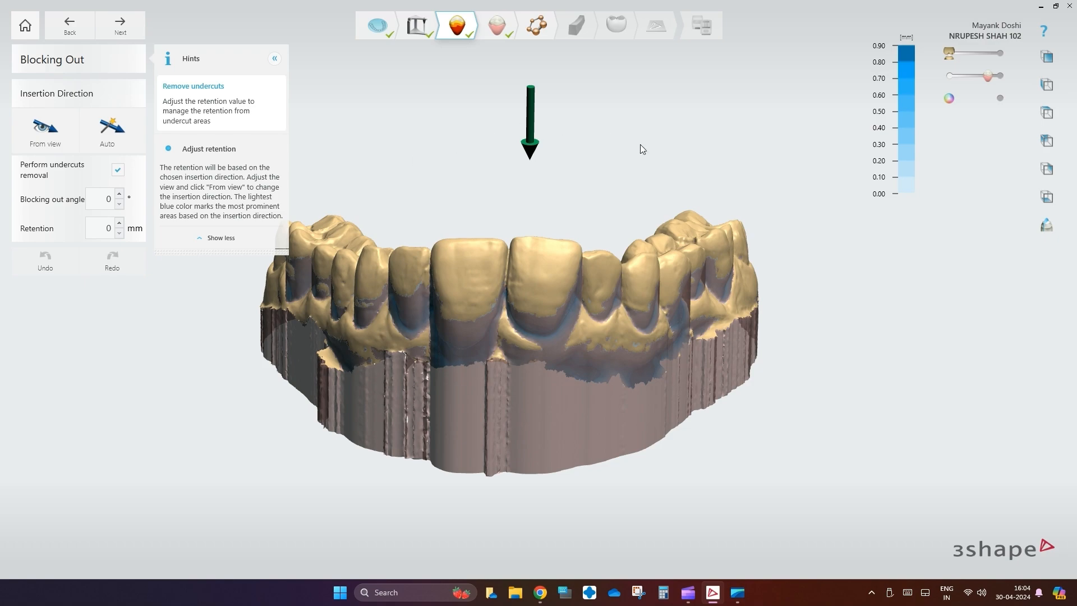
Step: Set the splint's insertion direction from a straight occlusal view of the upper model, and continue to Wax Trimming
{"action": "right_click_drag", "start_coordinate": [831, 310], "coordinate": [416, 372]}
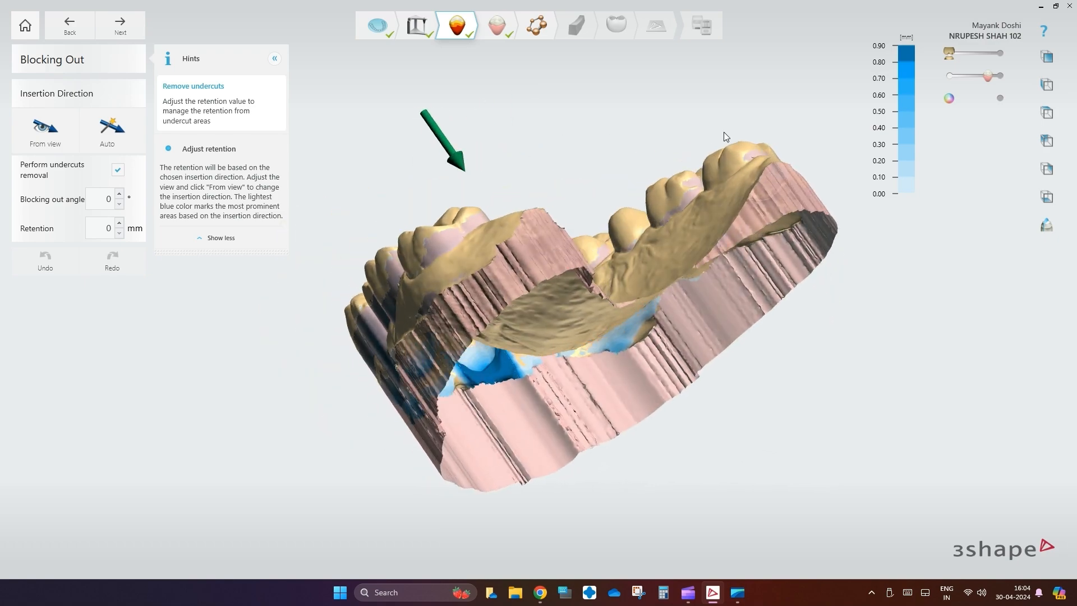
{"action": "right_click_drag", "start_coordinate": [726, 137], "coordinate": [740, 313]}
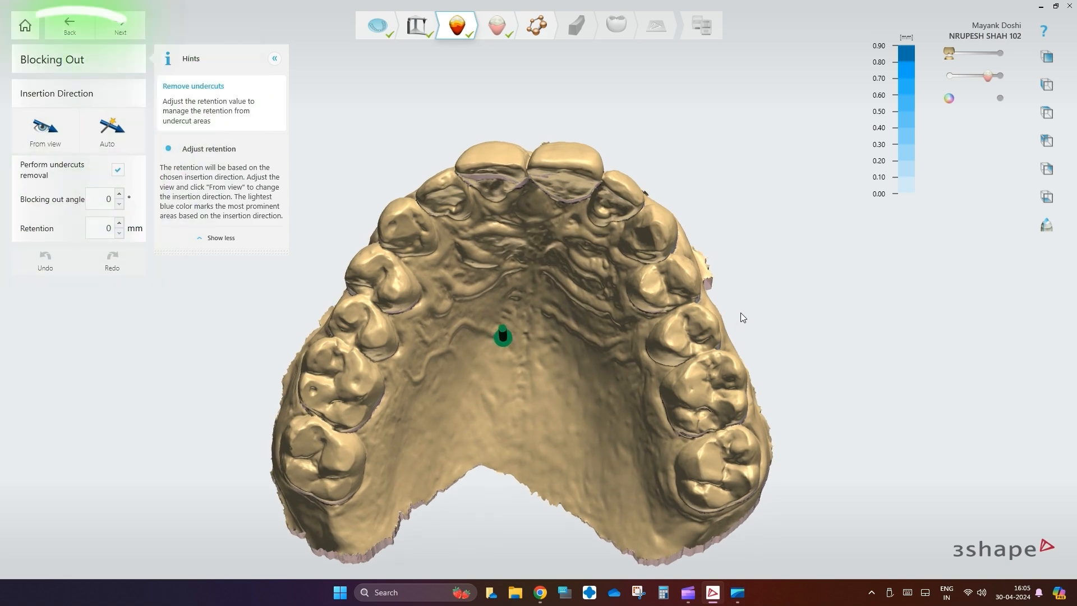
{"action": "left_click", "coordinate": [40, 127]}
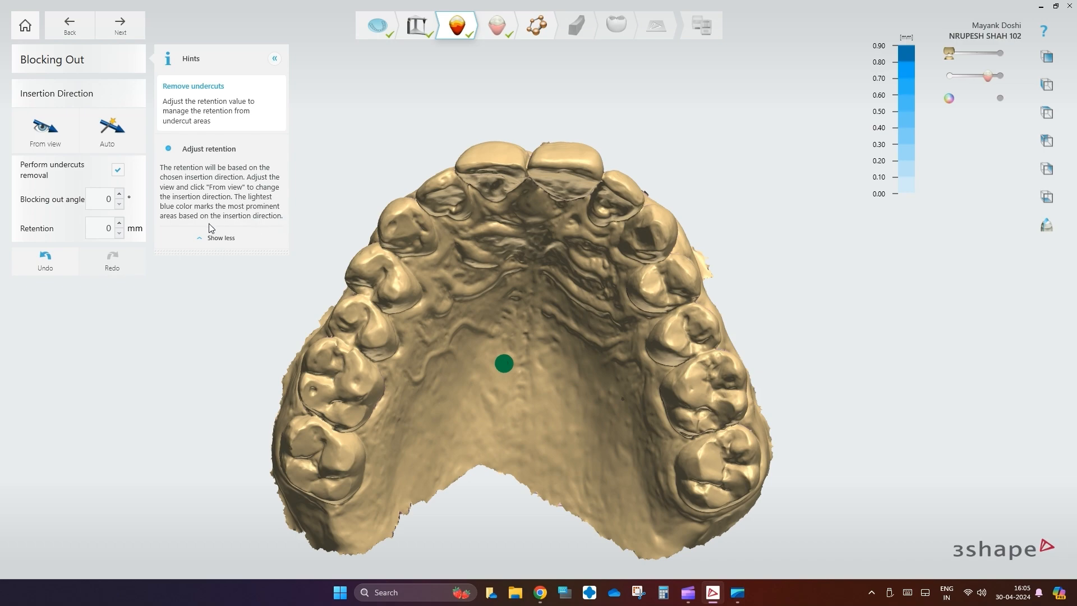
{"action": "right_click_drag", "start_coordinate": [438, 426], "coordinate": [256, 351]}
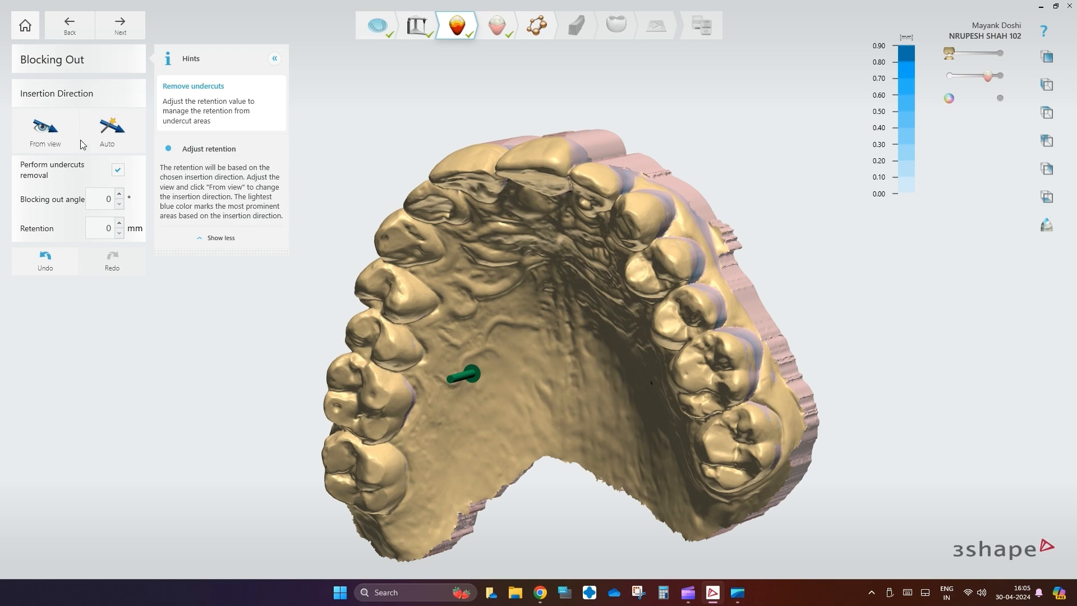
{"action": "left_click", "coordinate": [124, 29]}
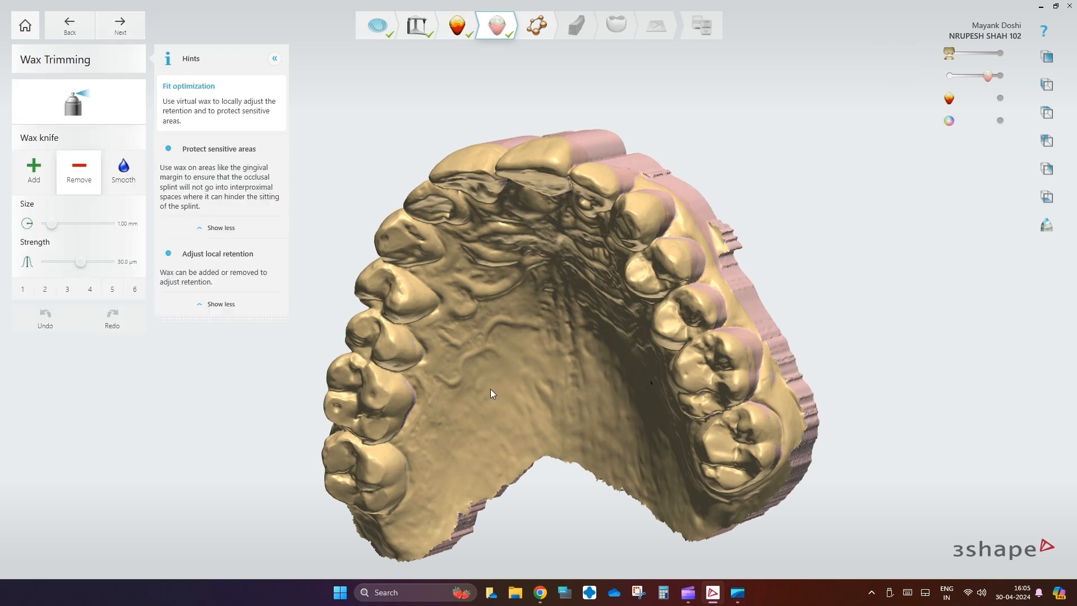
Step: Inspect the teeth and palate of the blocked-out upper model without editing the wax, and continue to the Outline stage
{"action": "right_click_drag", "start_coordinate": [491, 390], "coordinate": [284, 217]}
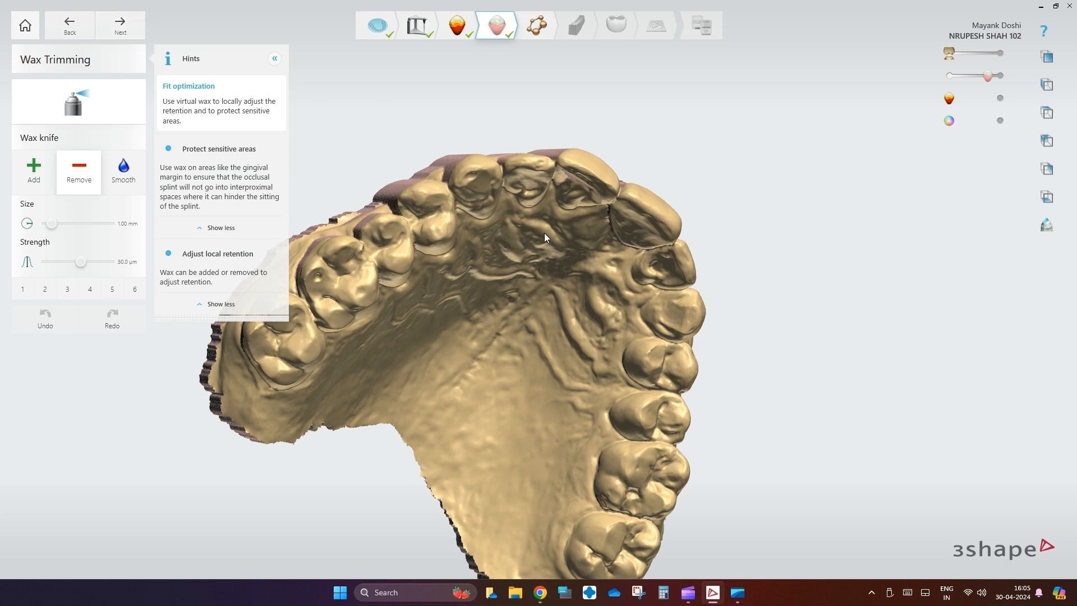
{"action": "right_click_drag", "start_coordinate": [644, 240], "coordinate": [699, 178]}
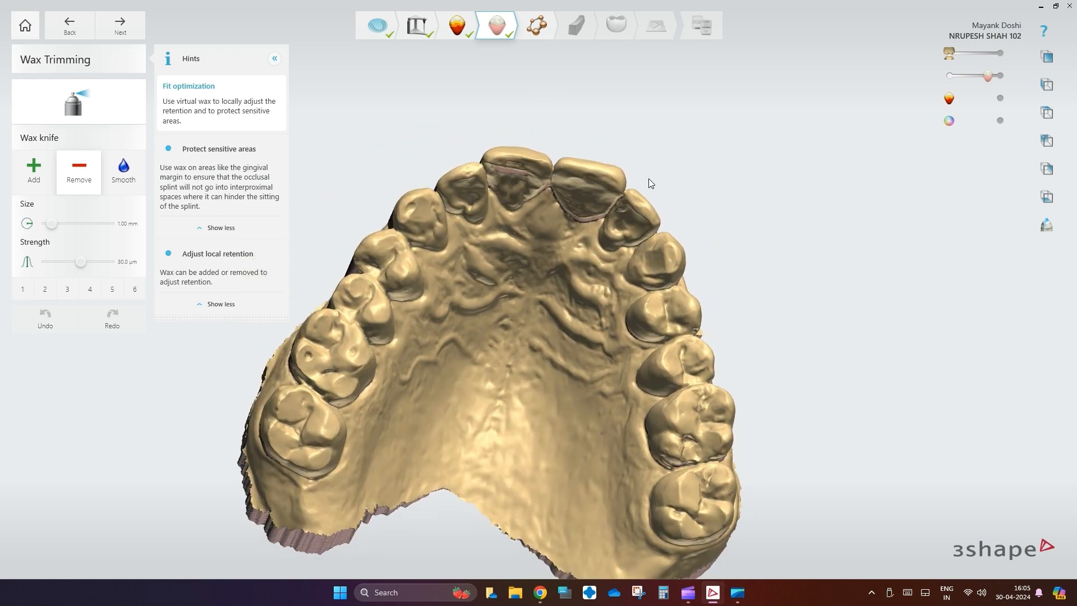
{"action": "left_click", "coordinate": [120, 25]}
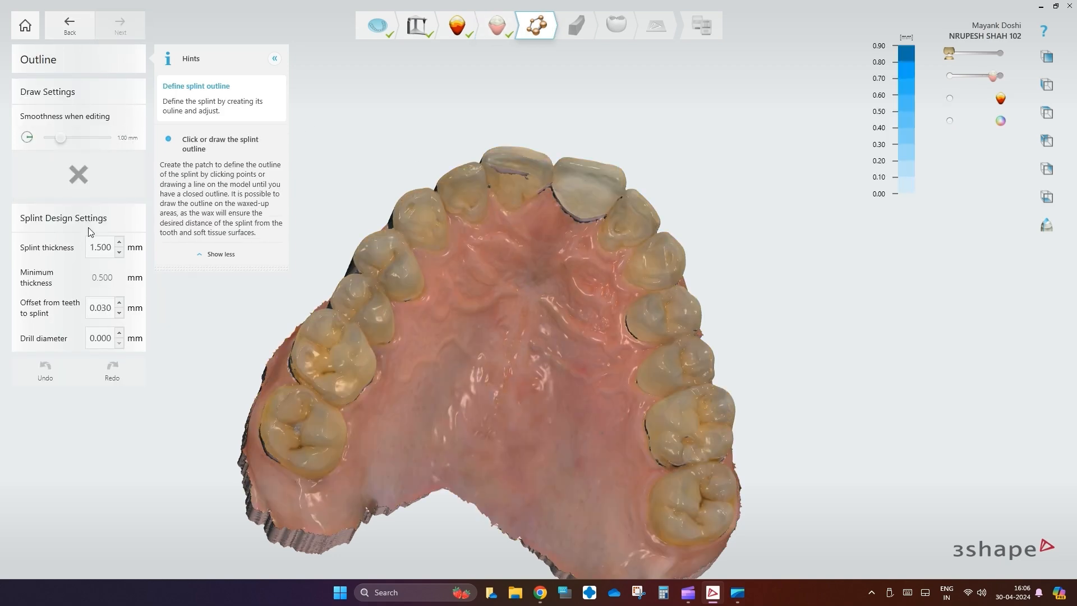
Step: Draw the palatal splint outline from behind the right last molar along the gum margins toward the right lateral incisor
{"action": "right_click_drag", "start_coordinate": [547, 442], "coordinate": [578, 354]}
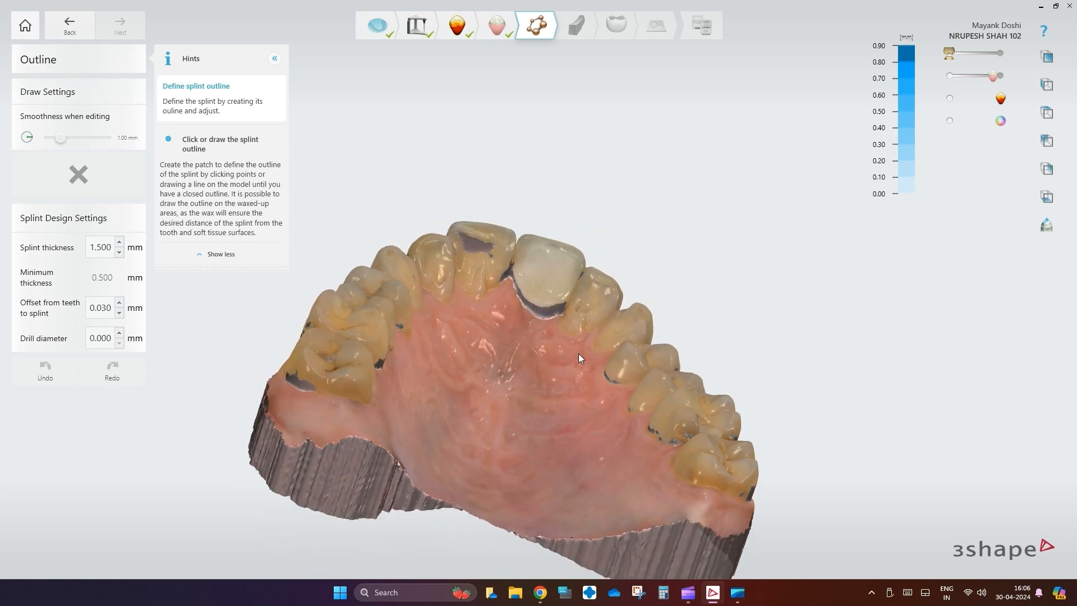
{"action": "left_click", "coordinate": [335, 393]}
{"action": "left_click", "coordinate": [357, 400]}
{"action": "right_click_drag", "start_coordinate": [406, 408], "coordinate": [291, 432]}
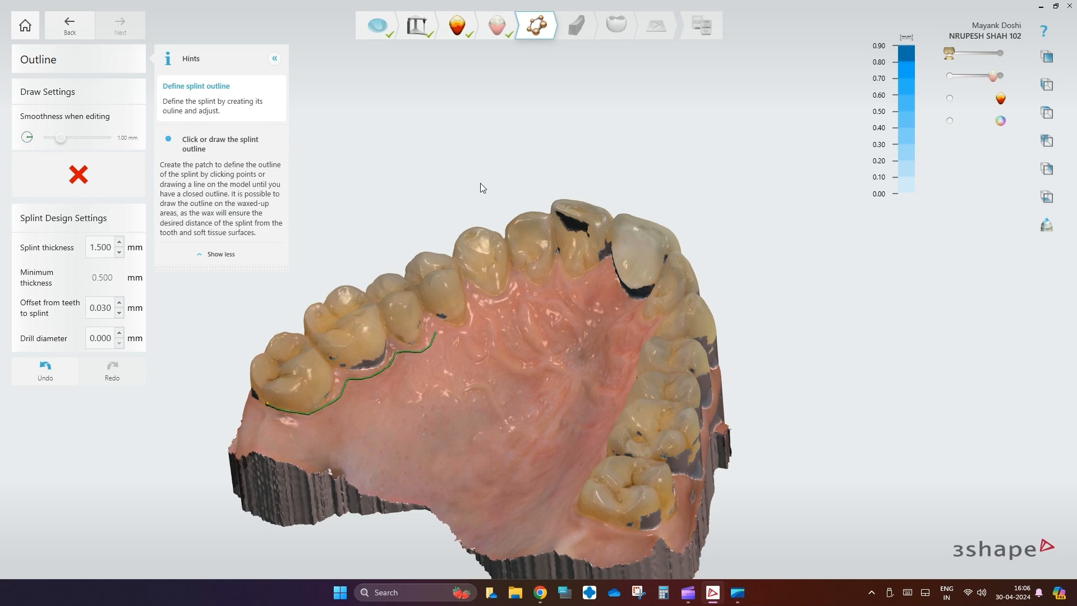
{"action": "right_click_drag", "start_coordinate": [480, 183], "coordinate": [422, 189]}
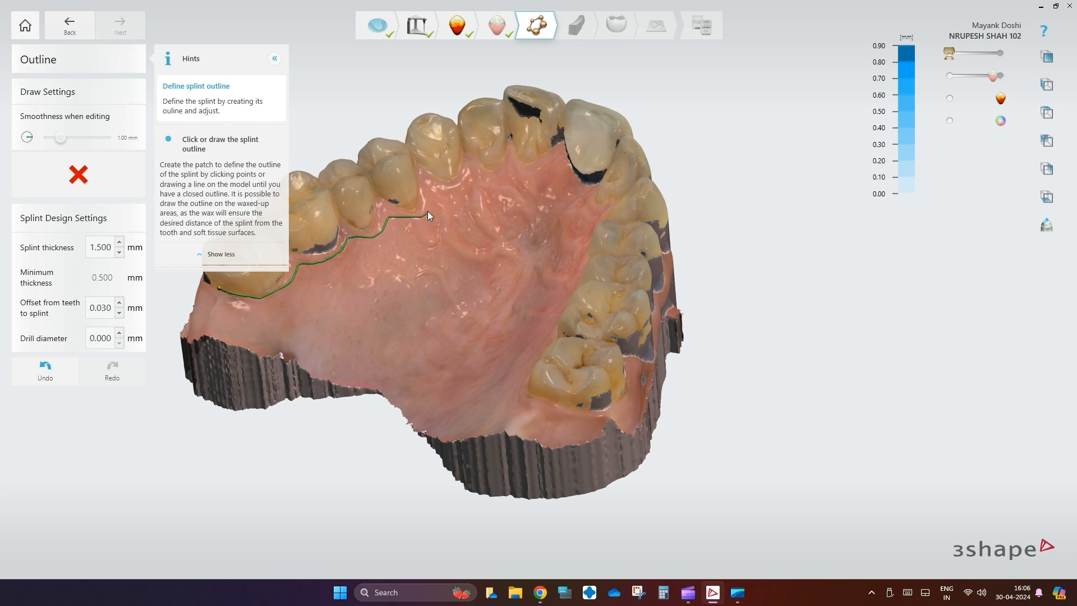
{"action": "left_click_drag", "start_coordinate": [435, 190], "coordinate": [447, 192]}
Step: Extend the palatal splint outline across the tissue behind the incisors and along the left teeth to the last molar
{"action": "right_click_drag", "start_coordinate": [402, 516], "coordinate": [502, 527]}
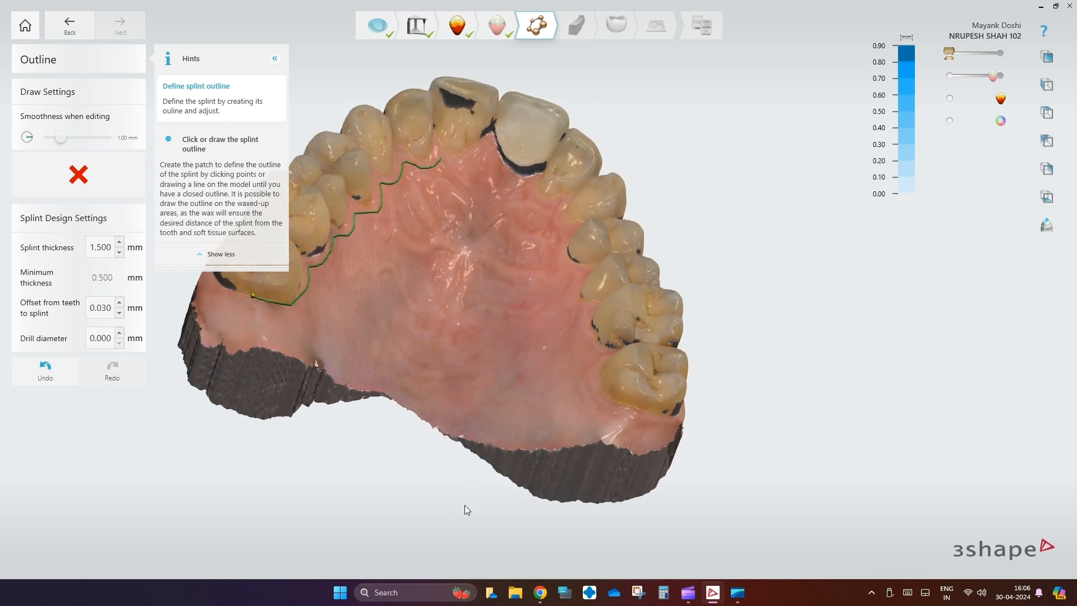
{"action": "right_click_drag", "start_coordinate": [484, 323], "coordinate": [397, 473]}
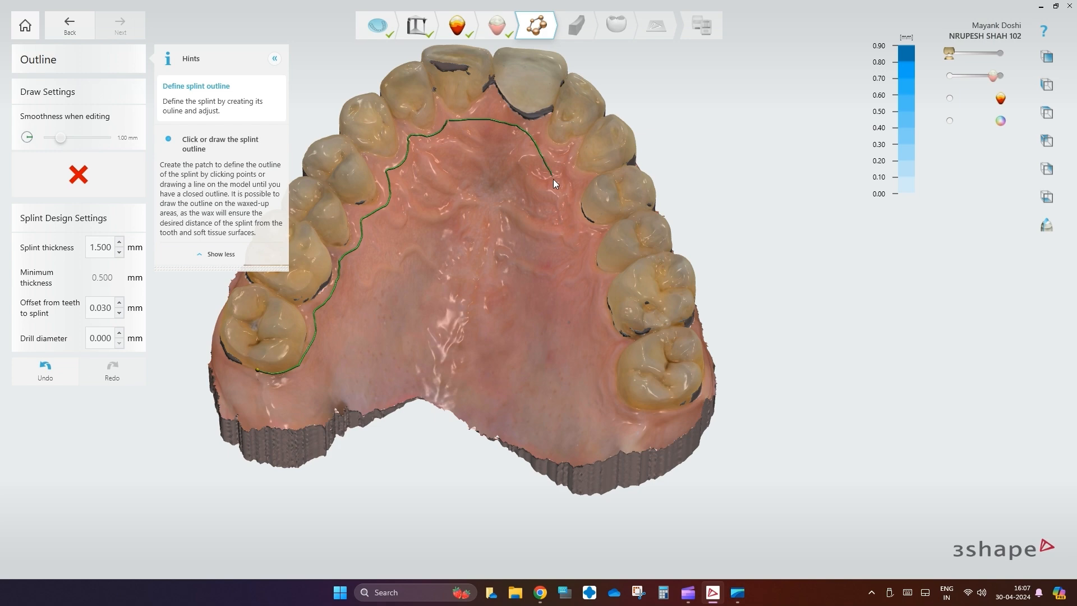
{"action": "right_click_drag", "start_coordinate": [486, 427], "coordinate": [566, 432]}
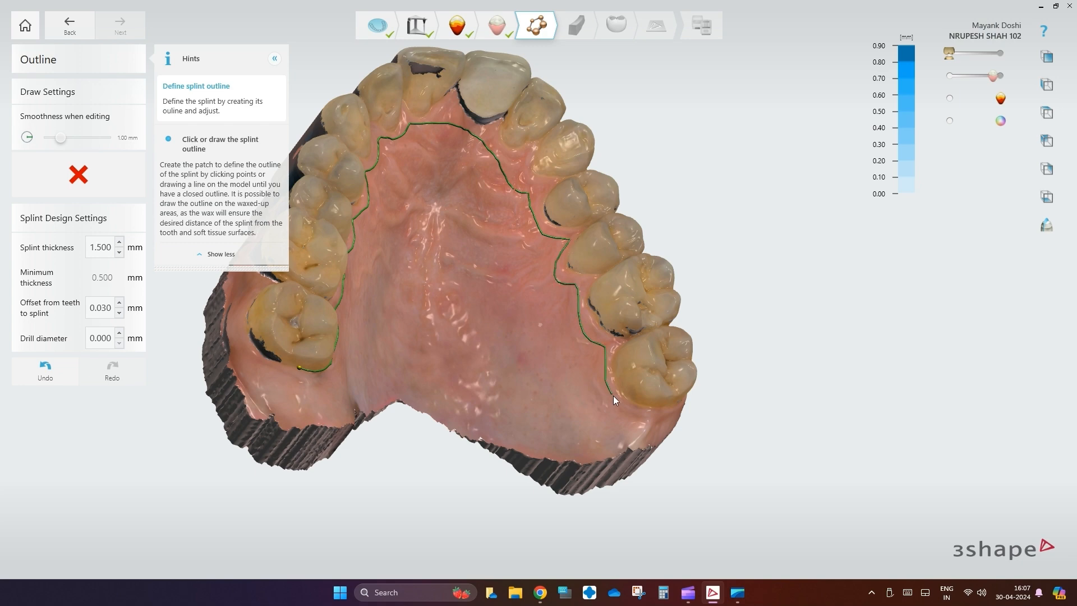
{"action": "right_click_drag", "start_coordinate": [682, 402], "coordinate": [618, 425]}
Step: Carry the splint outline around the left last molar and along the outer surfaces of the left teeth past the central incisors
{"action": "right_click_drag", "start_coordinate": [624, 493], "coordinate": [419, 403]}
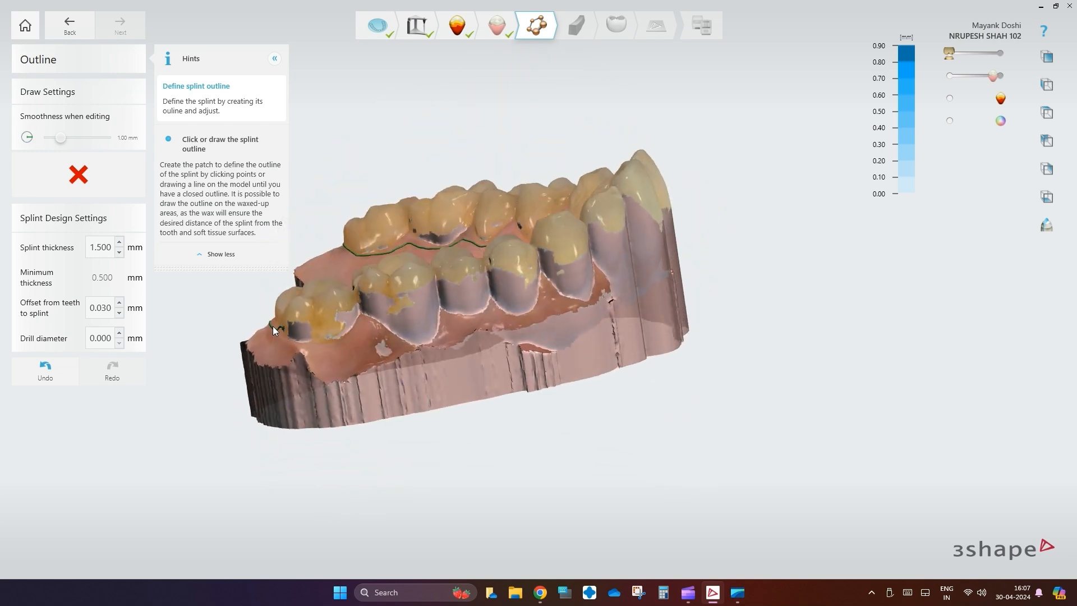
{"action": "left_click_drag", "start_coordinate": [282, 330], "coordinate": [316, 326]}
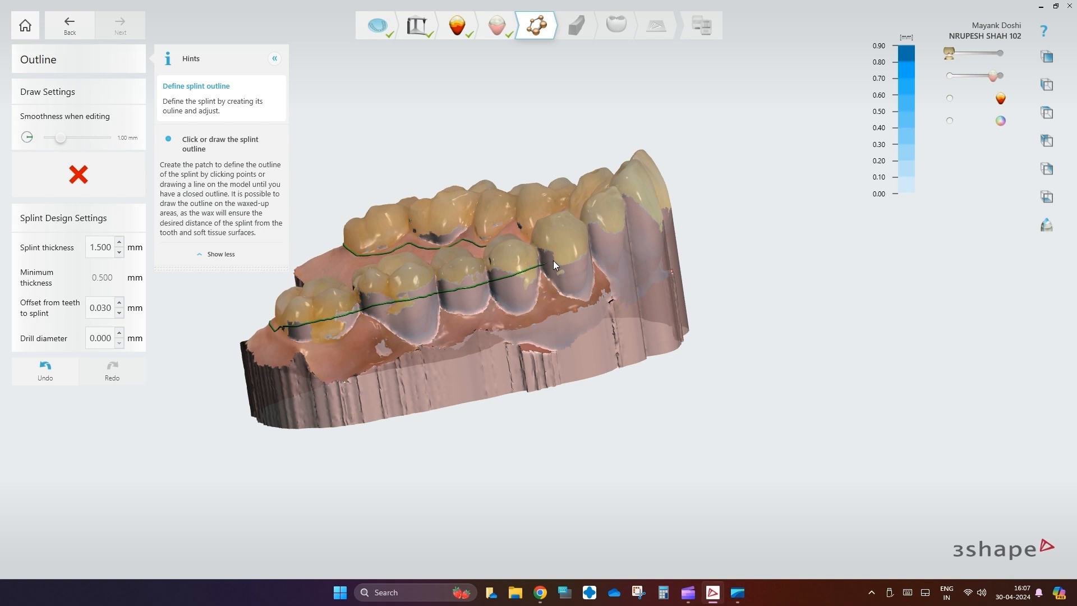
{"action": "right_click_drag", "start_coordinate": [605, 270], "coordinate": [825, 343]}
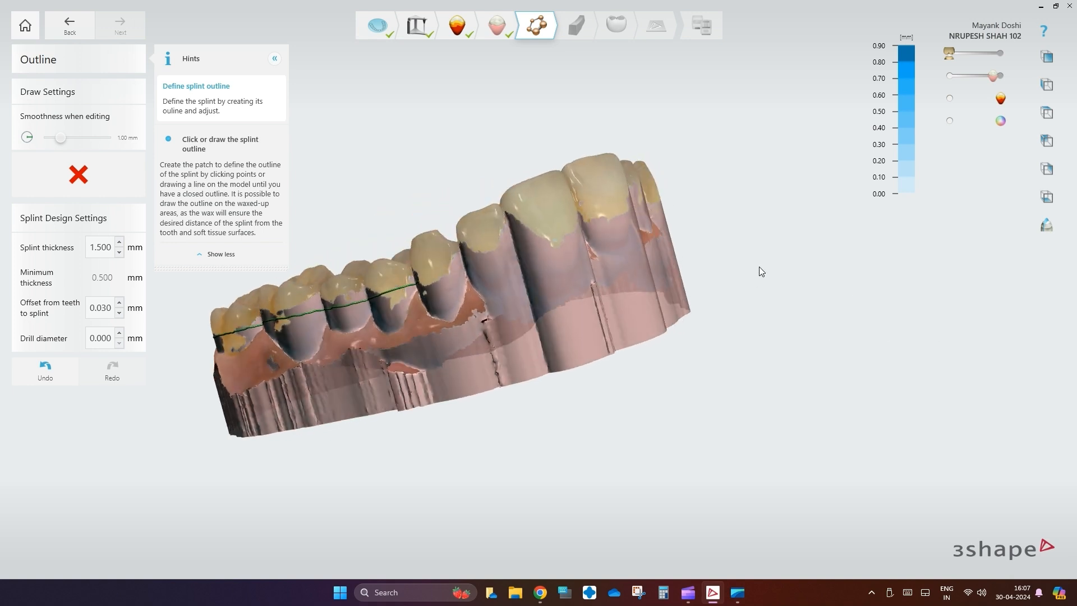
{"action": "left_click", "coordinate": [518, 285]}
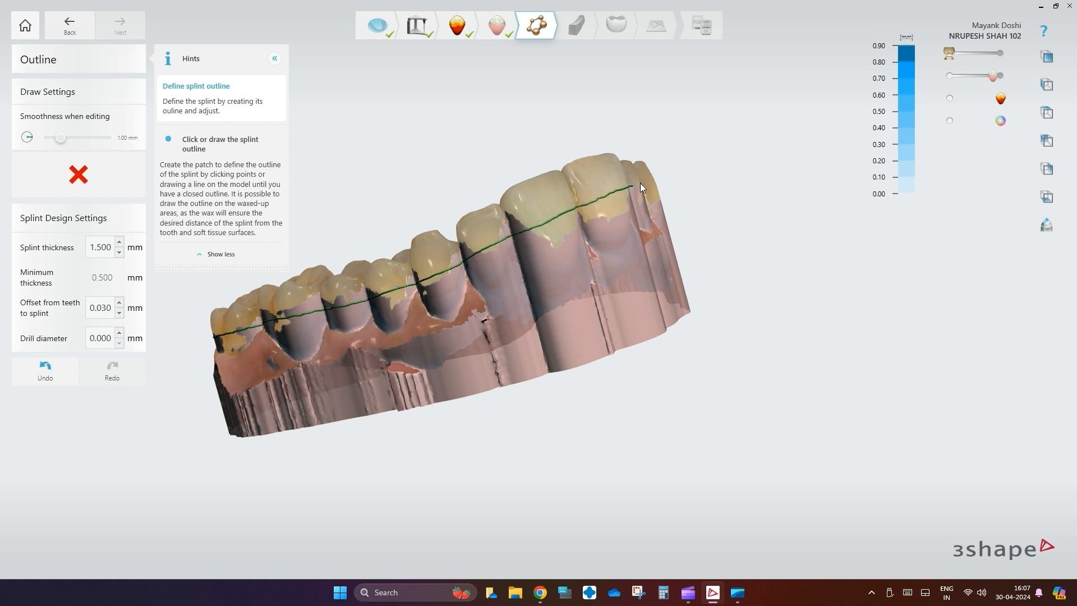
Step: Continue the outline along the outer surfaces of the right teeth, close it at its starting point behind the last molar, and check its course
{"action": "right_click_drag", "start_coordinate": [674, 195], "coordinate": [554, 269]}
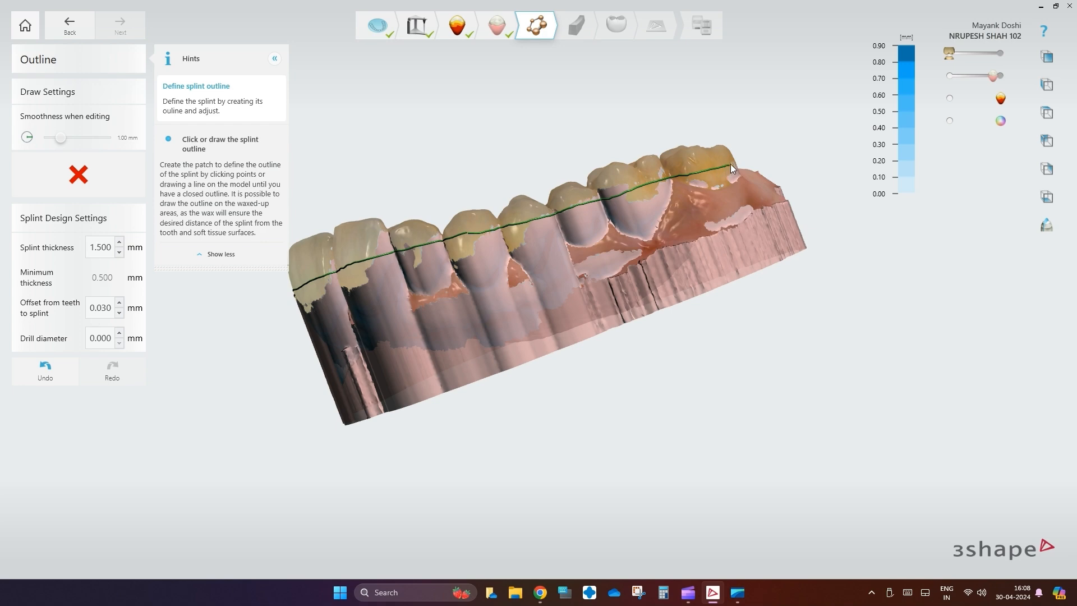
{"action": "right_click_drag", "start_coordinate": [814, 223], "coordinate": [661, 371]}
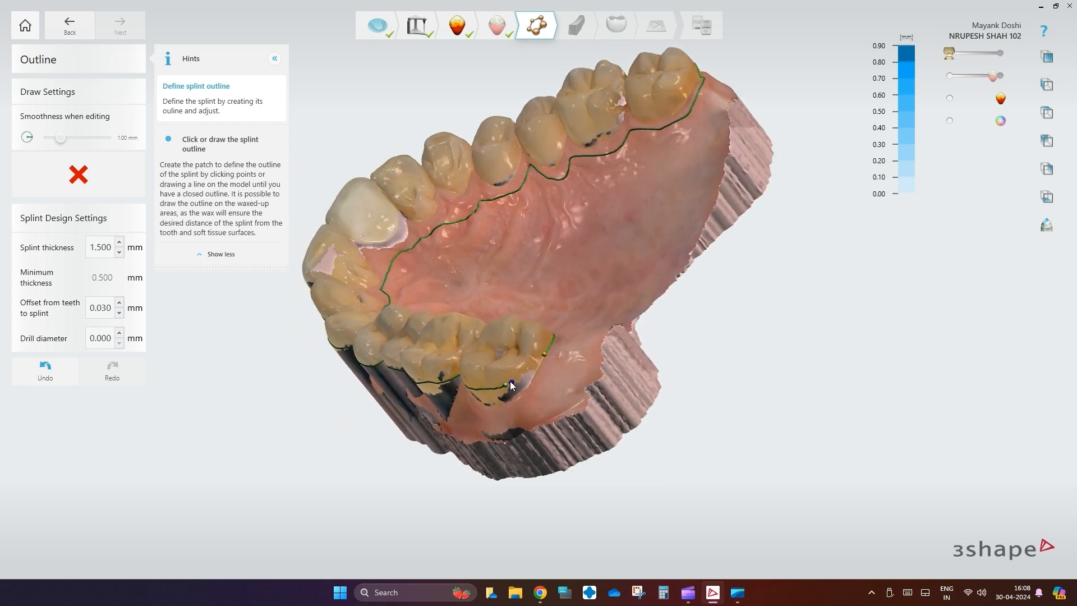
{"action": "left_click", "coordinate": [547, 356]}
{"action": "right_click_drag", "start_coordinate": [621, 379], "coordinate": [789, 286]}
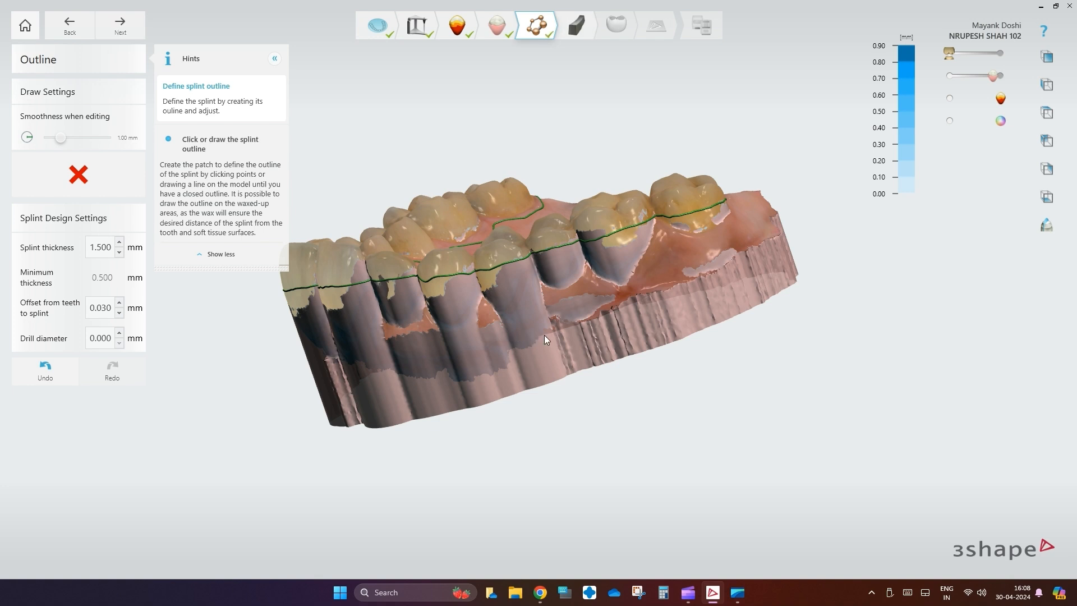
{"action": "right_click_drag", "start_coordinate": [545, 335], "coordinate": [463, 281]}
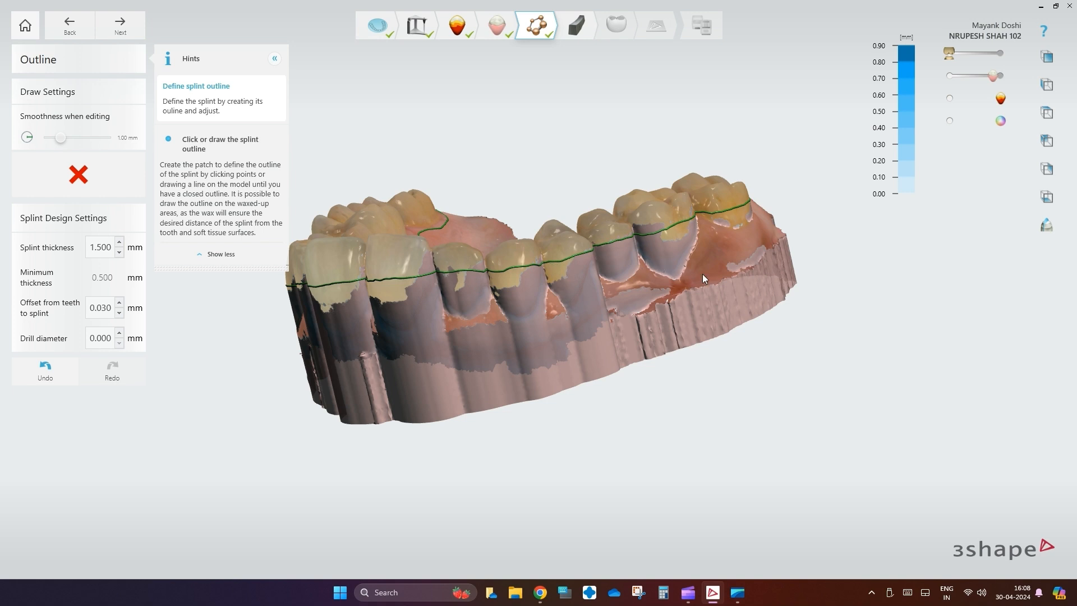
Step: Redraw the splint outline across the outer surfaces of the right premolars
{"action": "right_click_drag", "start_coordinate": [705, 278], "coordinate": [644, 324]}
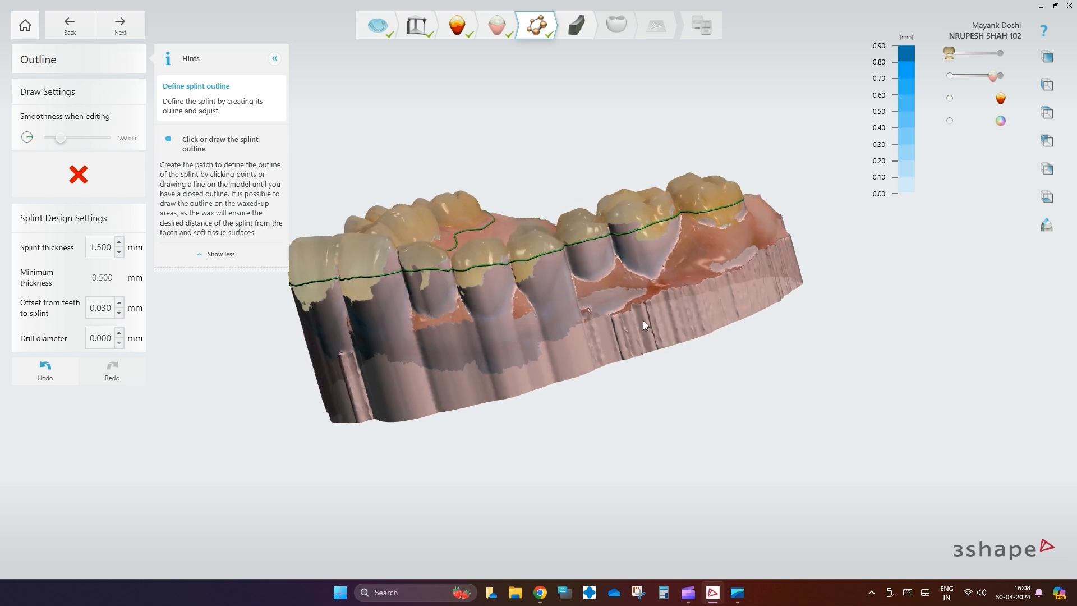
{"action": "left_click", "coordinate": [564, 257]}
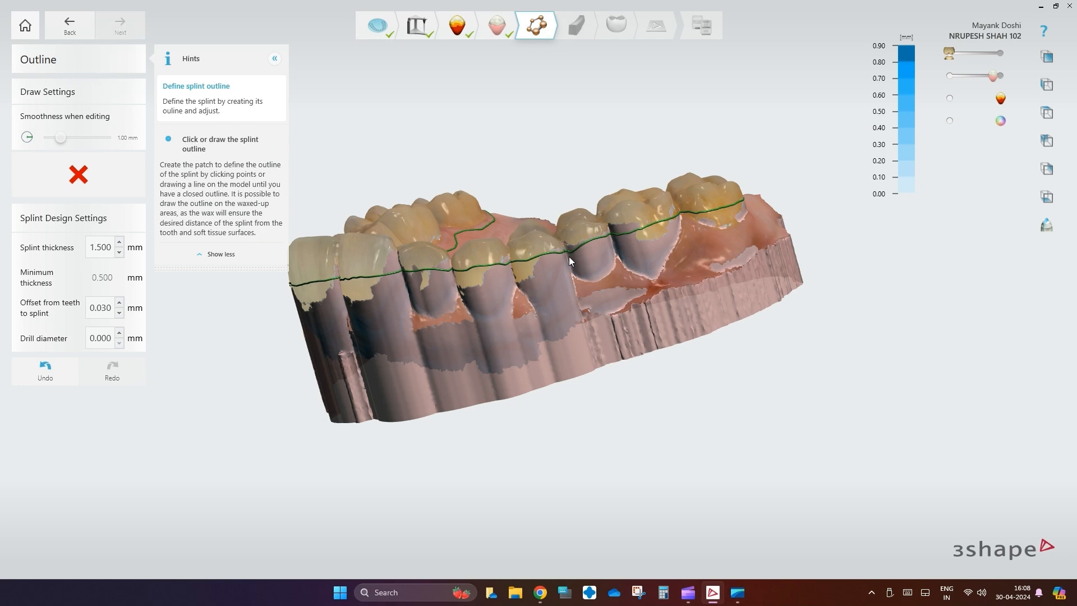
{"action": "left_click", "coordinate": [605, 245]}
Step: Correct the course of the splint outline behind the left last molar
{"action": "right_click_drag", "start_coordinate": [557, 327], "coordinate": [882, 473]}
{"action": "right_click_drag", "start_coordinate": [348, 433], "coordinate": [657, 383]}
{"action": "scroll", "coordinate": [657, 383], "scroll_direction": "up", "scroll_amount": 3}
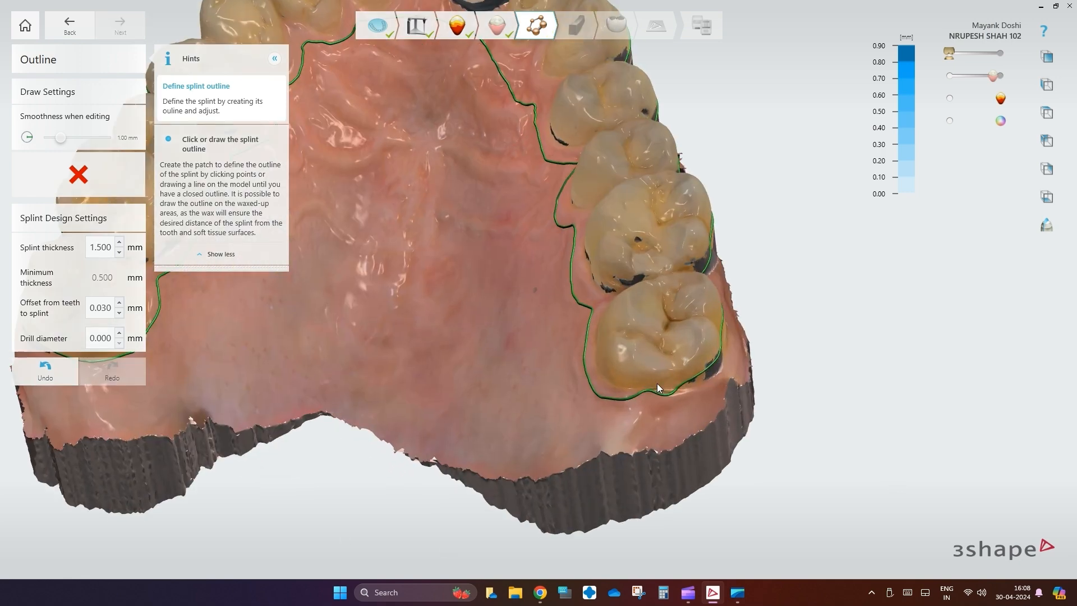
{"action": "left_click_drag", "start_coordinate": [658, 383], "coordinate": [608, 386]}
{"action": "scroll", "coordinate": [609, 386], "scroll_direction": "down", "scroll_amount": 3}
Step: Redraw the palatal outline beside the right canine and first premolar, and accept the outline to generate the outer surface
{"action": "right_click_drag", "start_coordinate": [608, 386], "coordinate": [470, 240]}
{"action": "left_click_drag", "start_coordinate": [469, 240], "coordinate": [459, 274]}
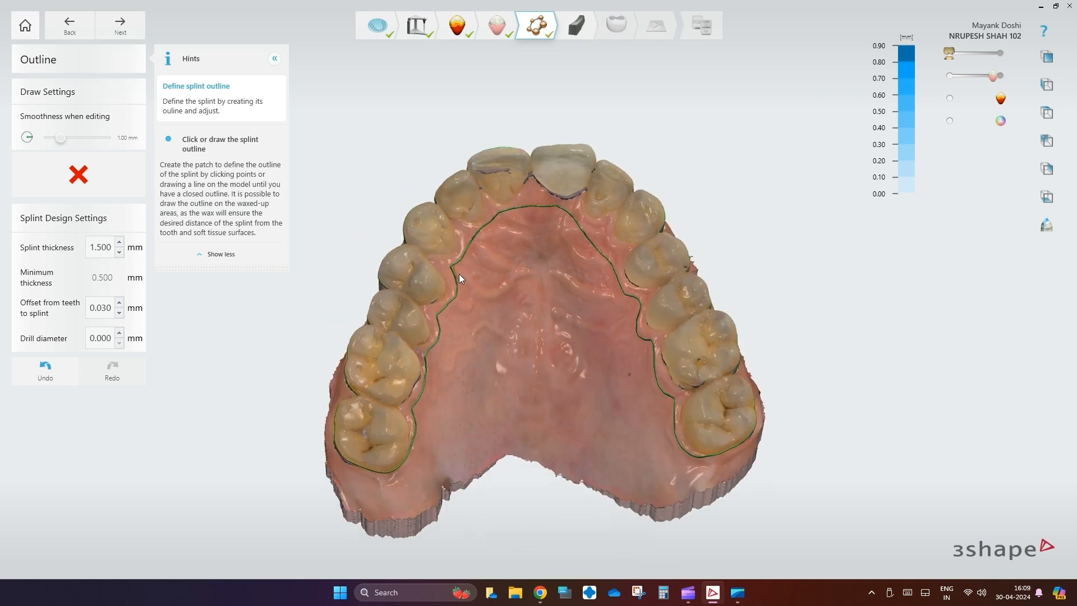
{"action": "right_click_drag", "start_coordinate": [476, 429], "coordinate": [90, 252]}
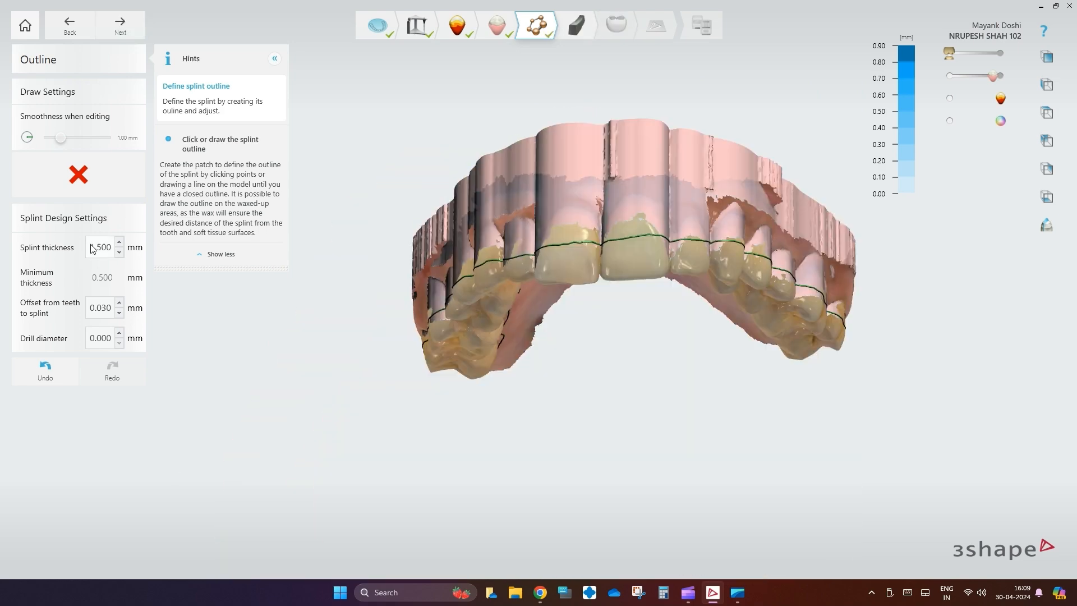
{"action": "left_click", "coordinate": [120, 25]}
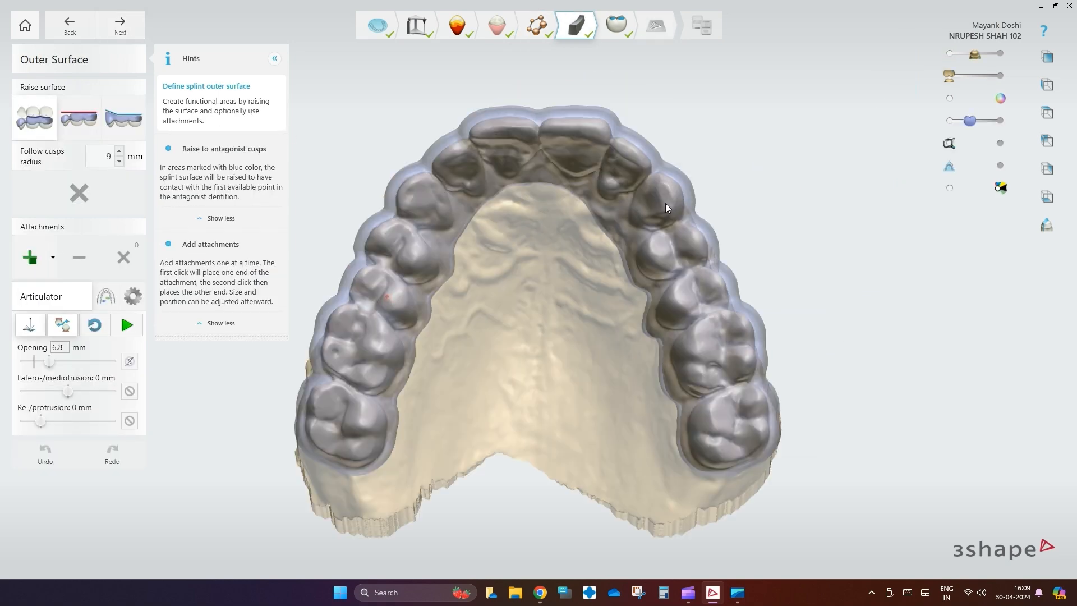
Step: Mark the front teeth from canine to canine for raising the splint surface to the antagonist cusps
{"action": "right_click_drag", "start_coordinate": [740, 157], "coordinate": [690, 344]}
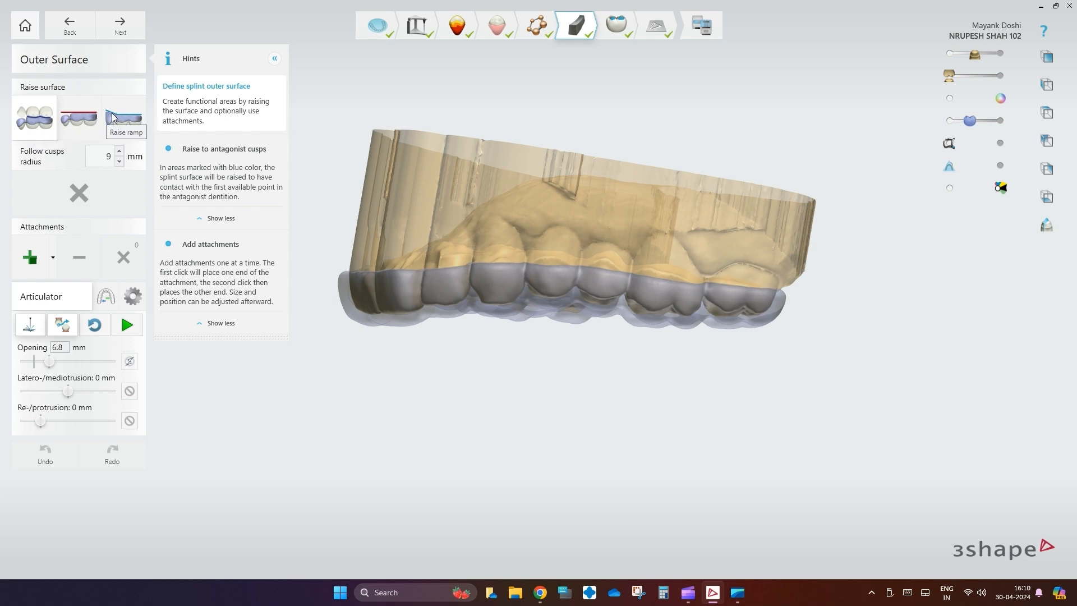
{"action": "right_click_drag", "start_coordinate": [357, 241], "coordinate": [504, 48]}
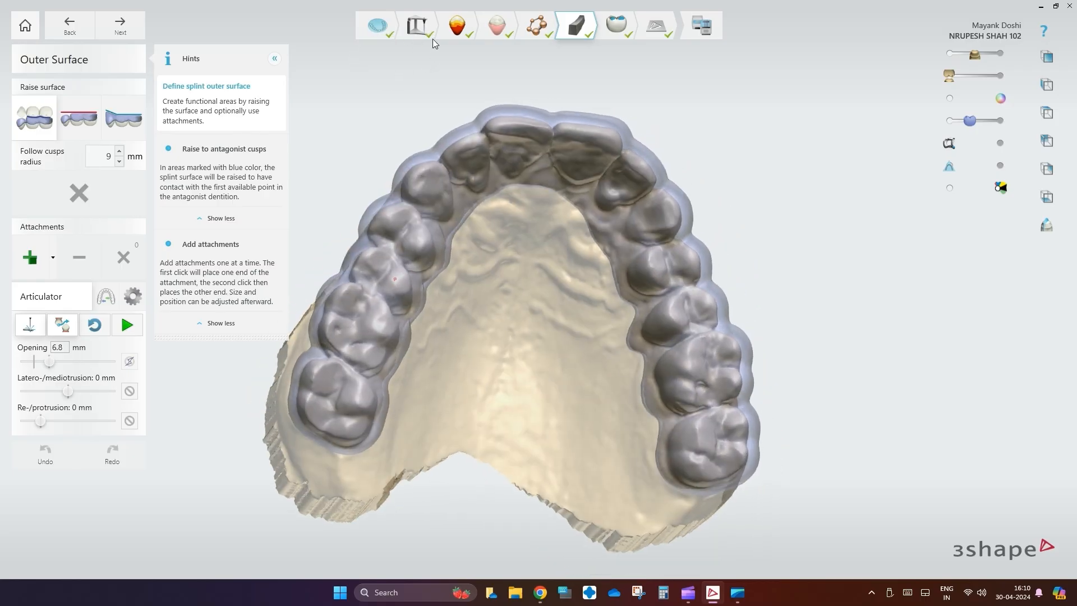
{"action": "mouse_move", "coordinate": [413, 191]}
{"action": "left_mouse_down"}
{"action": "mouse_move", "coordinate": [443, 159]}
{"action": "mouse_move", "coordinate": [494, 136]}
{"action": "mouse_move", "coordinate": [607, 144]}
{"action": "mouse_move", "coordinate": [656, 188]}
{"action": "mouse_move", "coordinate": [671, 223]}
{"action": "left_mouse_up"}
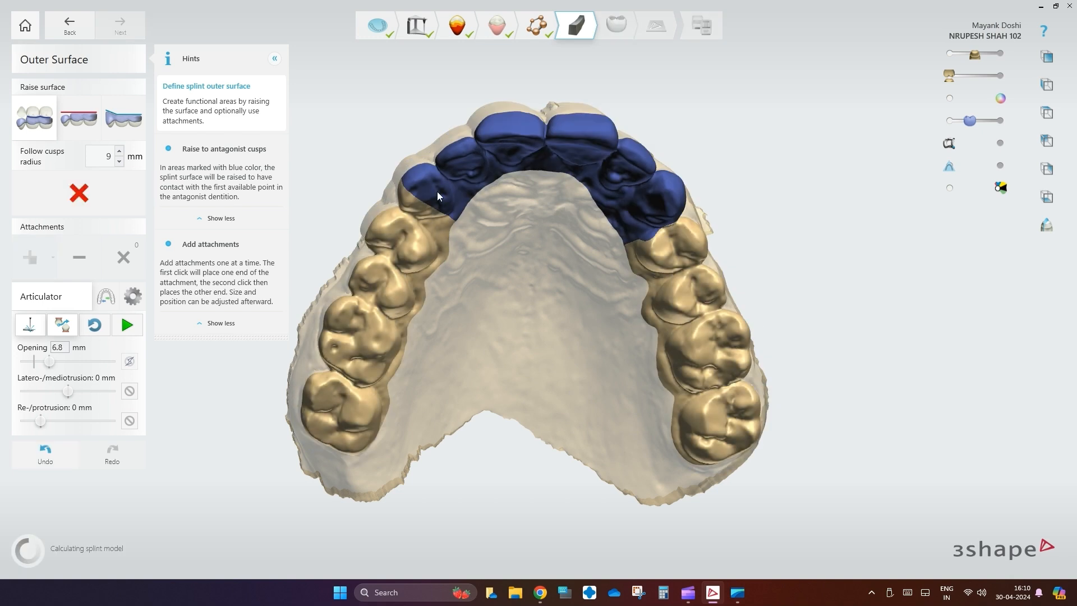
{"action": "left_click_drag", "start_coordinate": [412, 194], "coordinate": [406, 211]}
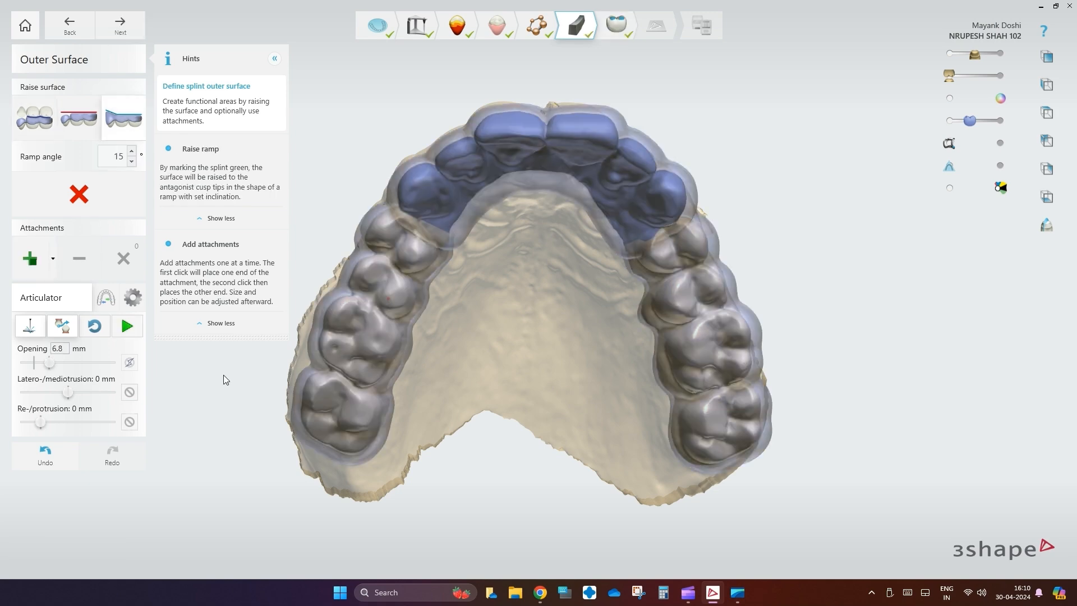
Step: Mark the premolars and molars on both sides for a raised ramp with a 15° angle
{"action": "right_click_drag", "start_coordinate": [224, 375], "coordinate": [328, 362]}
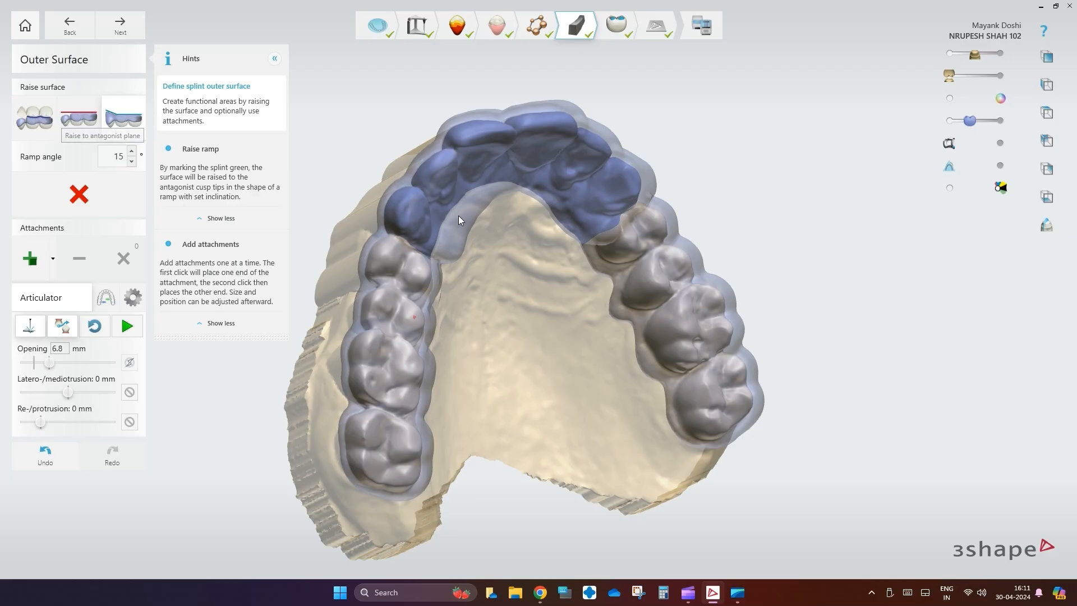
{"action": "right_click_drag", "start_coordinate": [557, 355], "coordinate": [508, 357]}
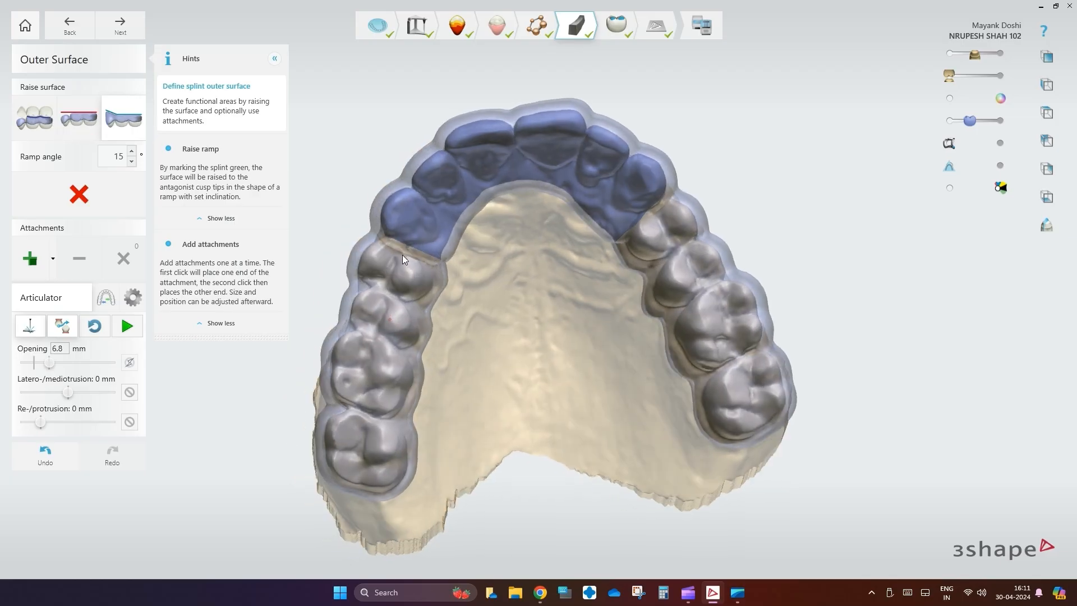
{"action": "mouse_move", "coordinate": [402, 255]}
{"action": "left_mouse_down"}
{"action": "mouse_move", "coordinate": [384, 300]}
{"action": "mouse_move", "coordinate": [365, 445]}
{"action": "mouse_move", "coordinate": [373, 524]}
{"action": "left_mouse_up"}
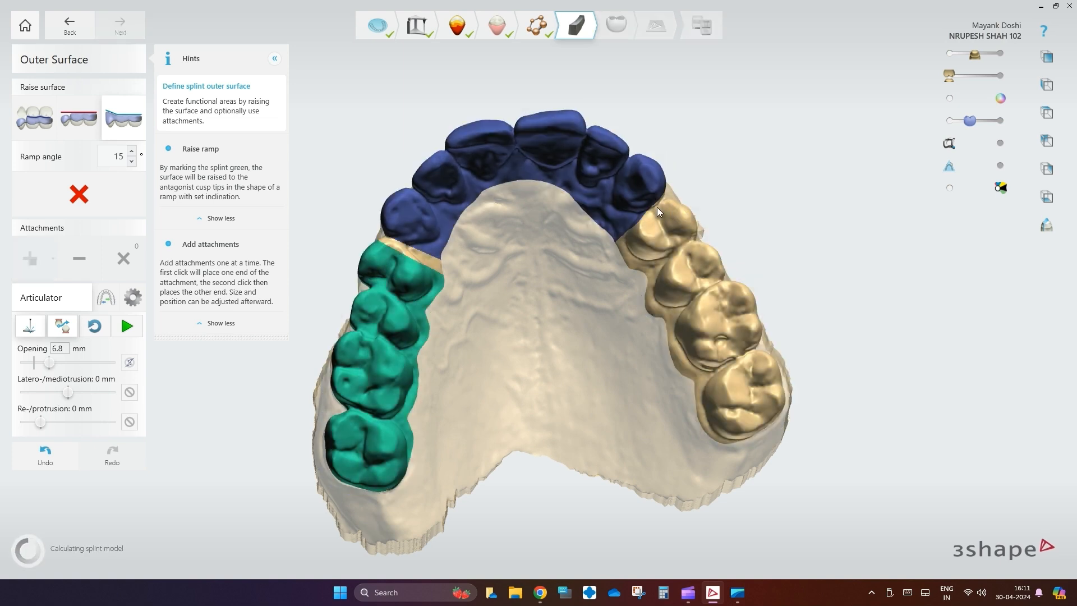
{"action": "mouse_move", "coordinate": [651, 207]}
{"action": "left_mouse_down"}
{"action": "mouse_move", "coordinate": [784, 456]}
{"action": "mouse_move", "coordinate": [769, 480]}
{"action": "mouse_move", "coordinate": [715, 492]}
{"action": "left_mouse_up"}
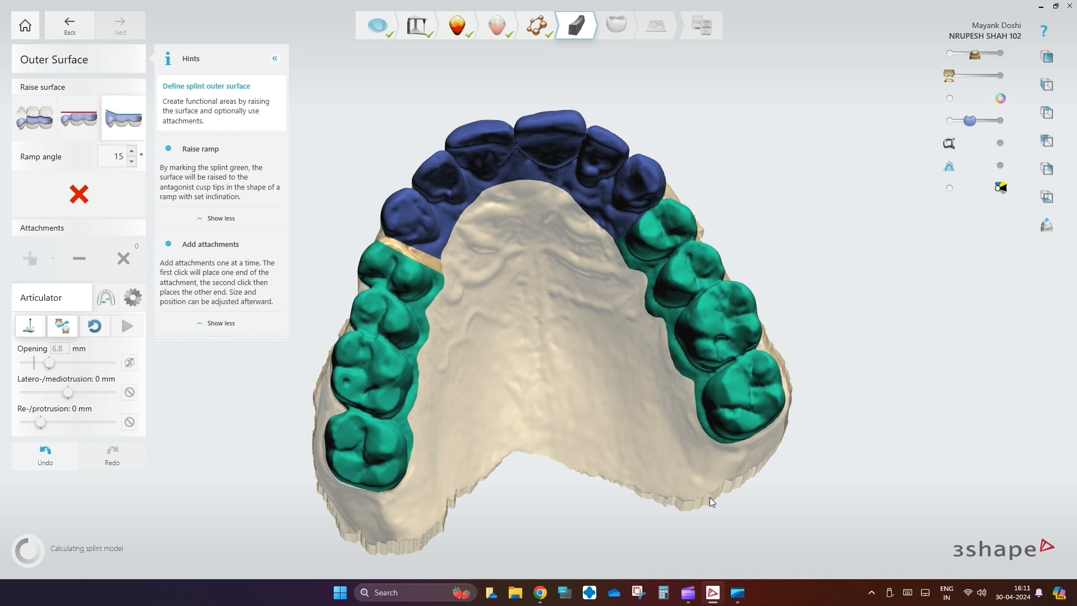
{"action": "mouse_move", "coordinate": [396, 268]}
{"action": "left_mouse_down"}
{"action": "mouse_move", "coordinate": [412, 244]}
{"action": "mouse_move", "coordinate": [407, 271]}
{"action": "left_mouse_up"}
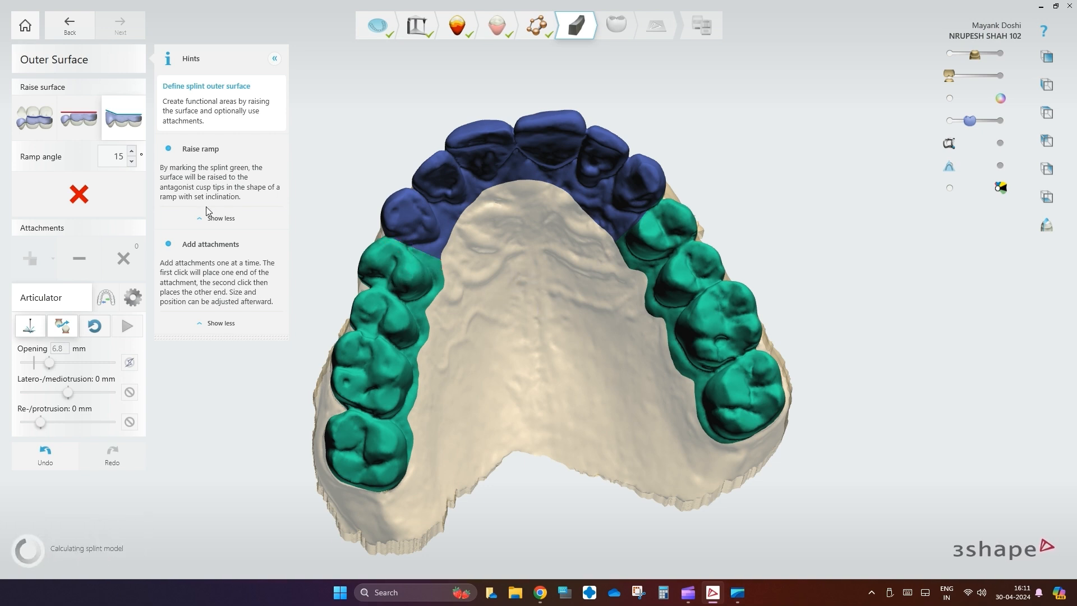
Step: Check the raise-to-plane position against the splint from the side and continue to adapting the design
{"action": "left_click", "coordinate": [85, 118]}
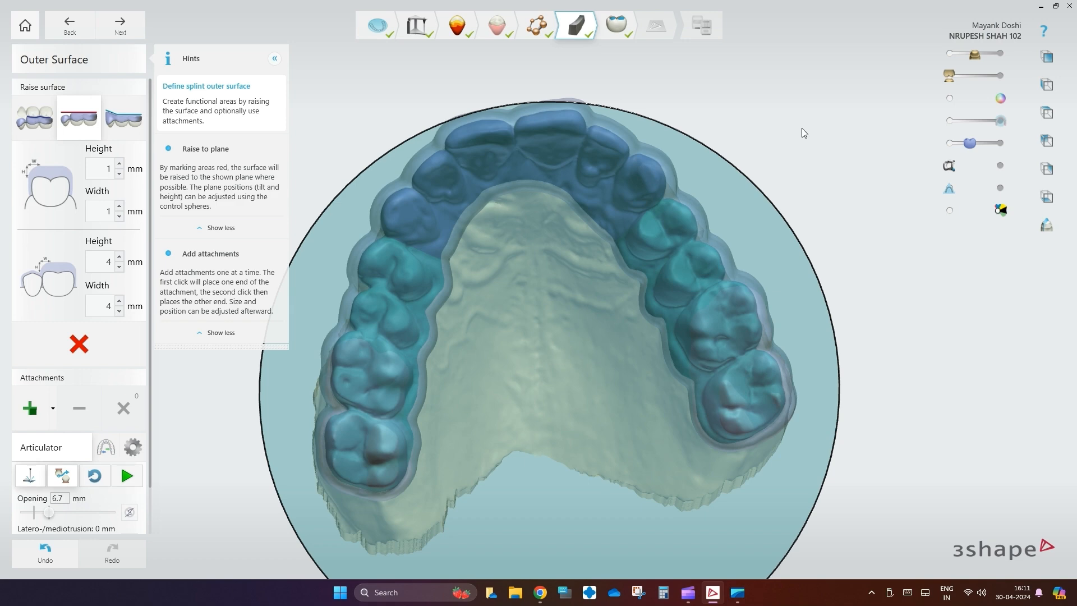
{"action": "right_click_drag", "start_coordinate": [802, 132], "coordinate": [647, 268]}
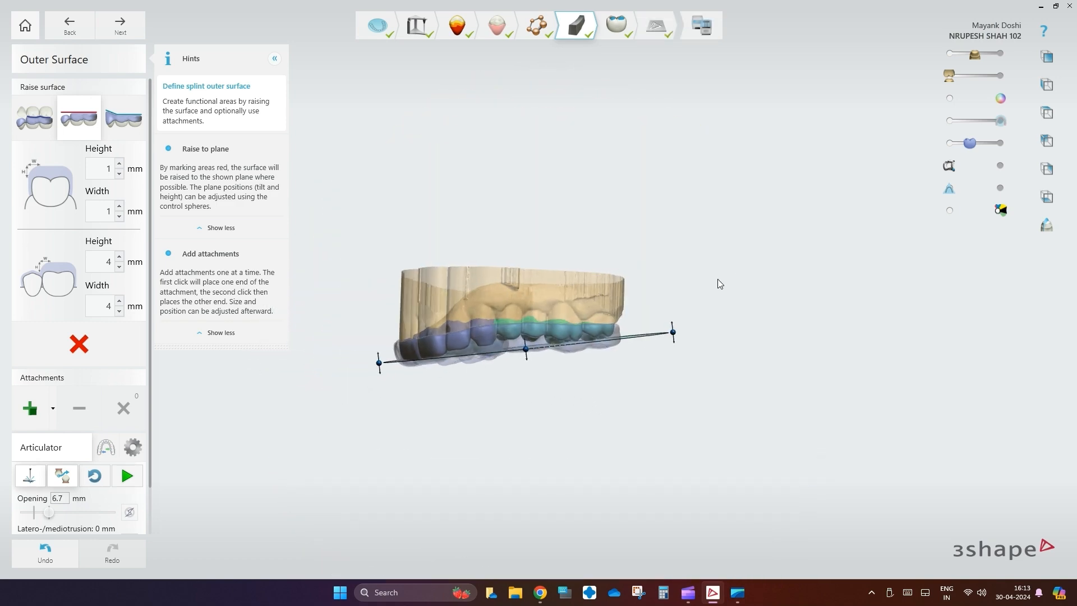
{"action": "right_click_drag", "start_coordinate": [718, 278], "coordinate": [672, 282]}
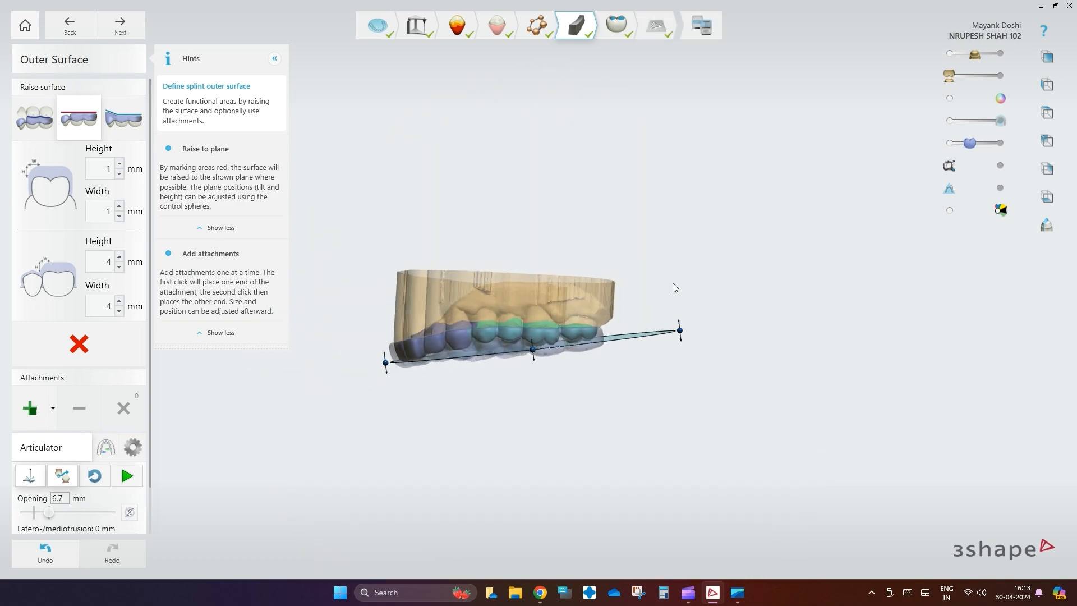
{"action": "left_click", "coordinate": [127, 24]}
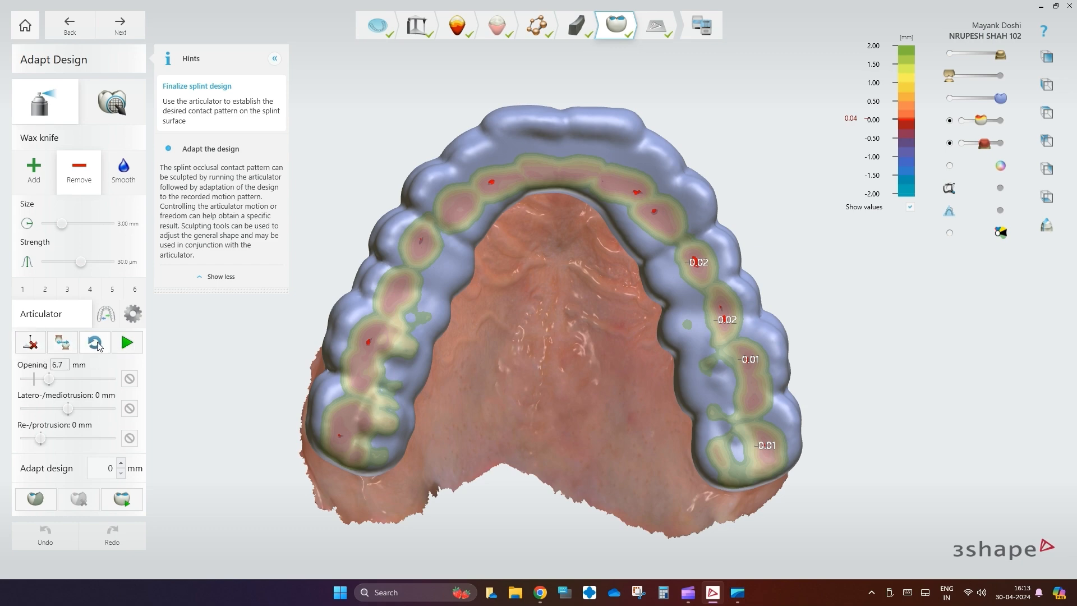
Step: Run the articulator simulation and adapt the splint to the jaw movements with a value of 0.05 mm
{"action": "left_click", "coordinate": [127, 342]}
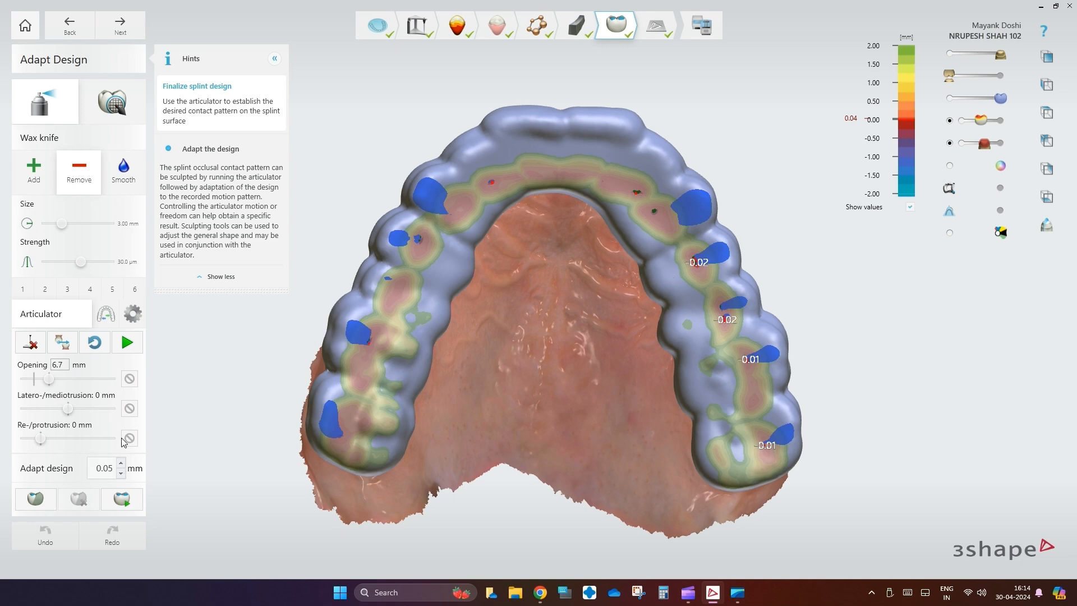
{"action": "left_click", "coordinate": [133, 343]}
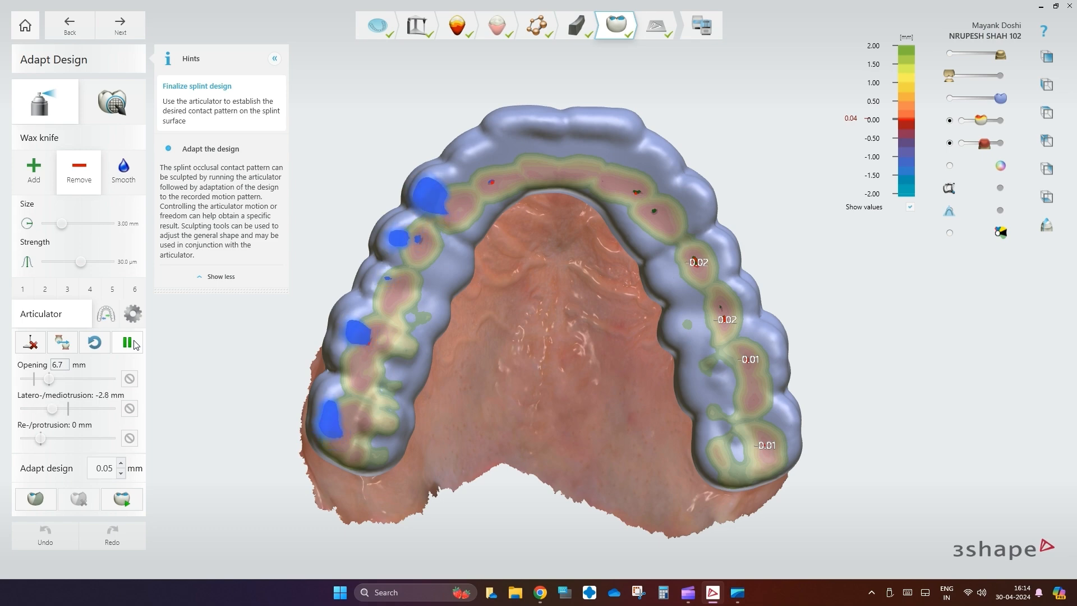
{"action": "left_click", "coordinate": [128, 505]}
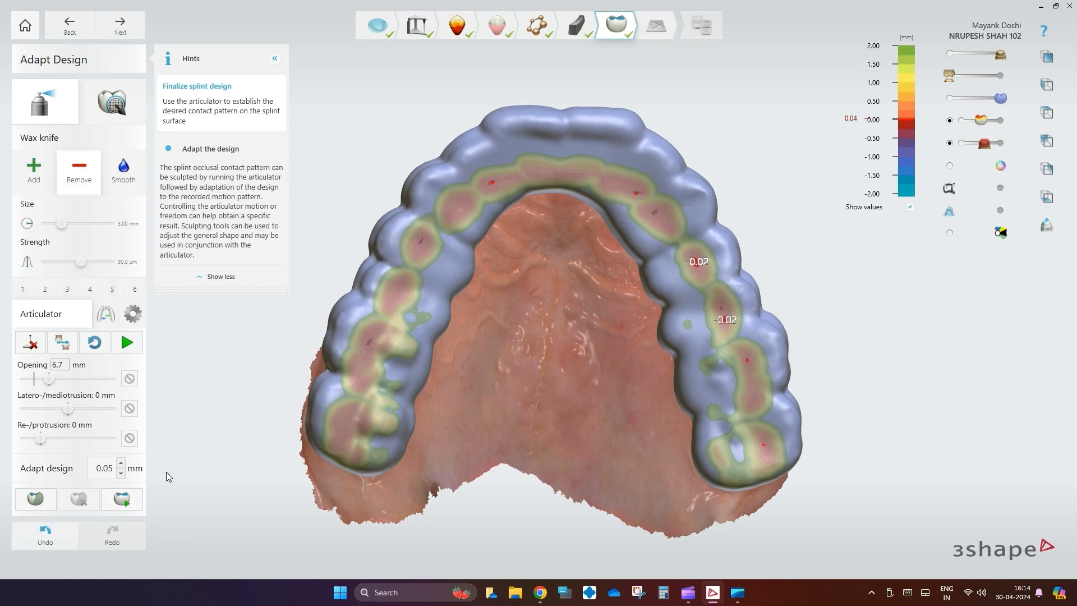
Step: Rerun the articulator on the adapted splint and remove wax at the contact marks on the right first molar and premolars
{"action": "left_click", "coordinate": [126, 343]}
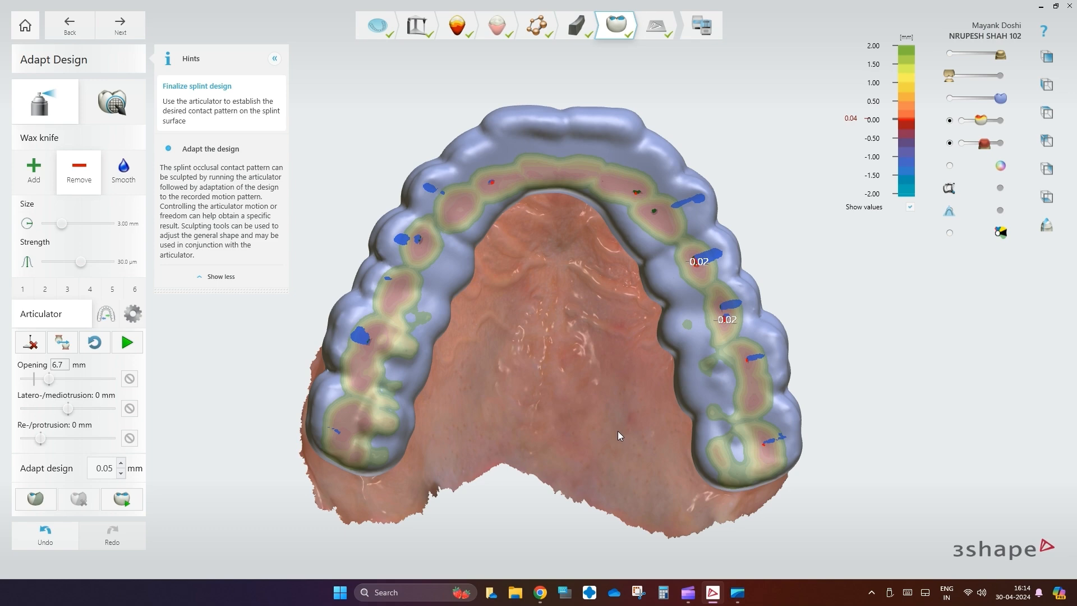
{"action": "mouse_move", "coordinate": [618, 431]}
{"action": "right_mouse_down"}
{"action": "mouse_move", "coordinate": [607, 363]}
{"action": "mouse_move", "coordinate": [612, 432]}
{"action": "right_mouse_up"}
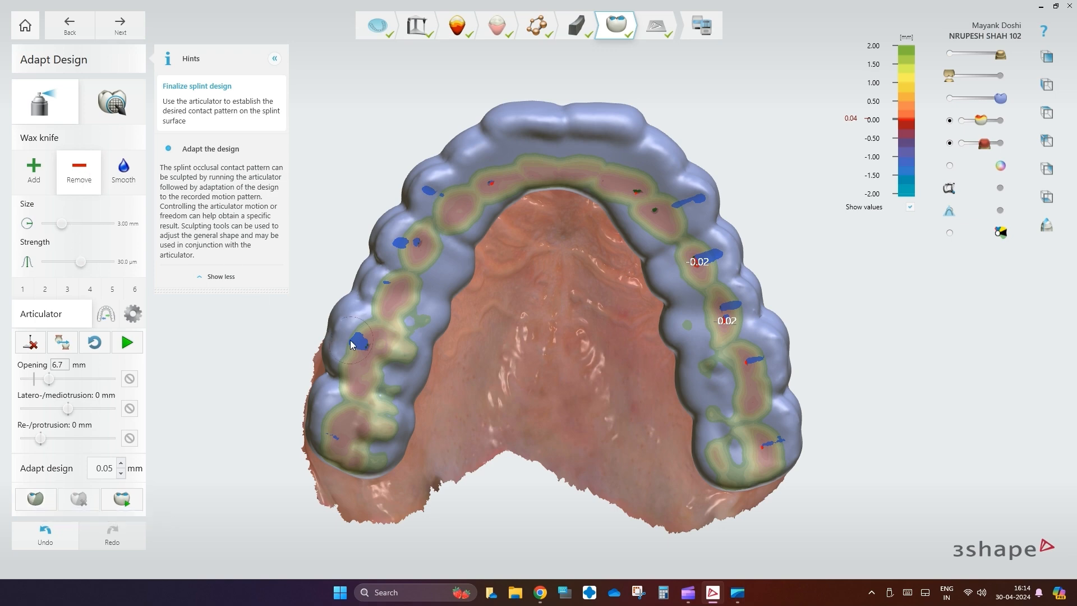
{"action": "mouse_move", "coordinate": [360, 342]}
{"action": "left_mouse_down"}
{"action": "mouse_move", "coordinate": [359, 355]}
{"action": "mouse_move", "coordinate": [359, 336]}
{"action": "mouse_move", "coordinate": [360, 346]}
{"action": "left_mouse_up"}
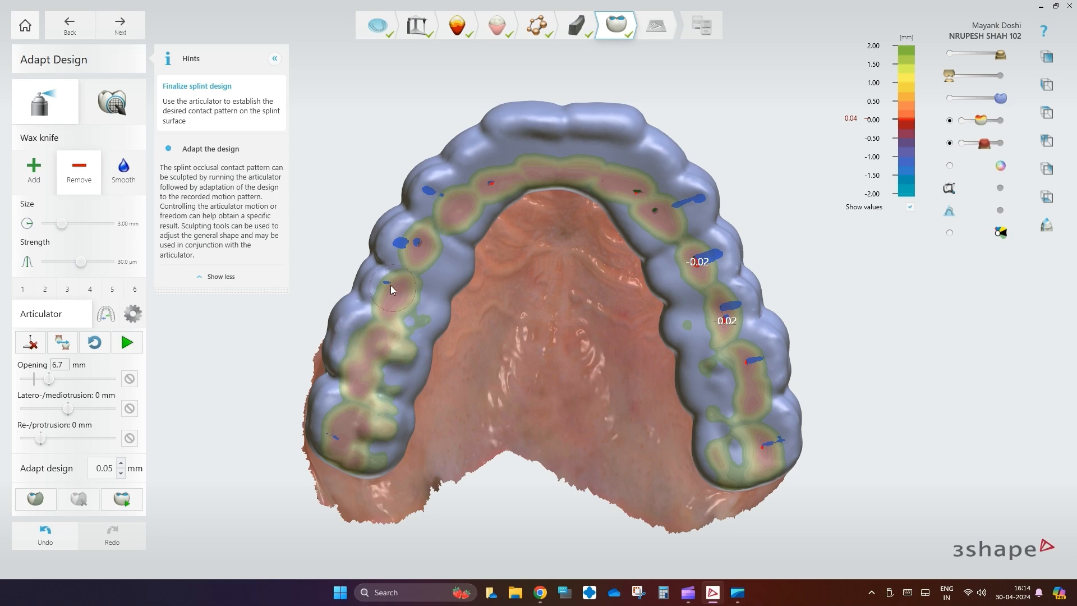
{"action": "mouse_move", "coordinate": [391, 286]}
{"action": "left_mouse_down"}
{"action": "mouse_move", "coordinate": [379, 284]}
{"action": "mouse_move", "coordinate": [394, 303]}
{"action": "left_mouse_up"}
{"action": "mouse_move", "coordinate": [412, 238]}
{"action": "left_mouse_down"}
{"action": "mouse_move", "coordinate": [397, 251]}
{"action": "mouse_move", "coordinate": [420, 248]}
{"action": "mouse_move", "coordinate": [400, 244]}
{"action": "left_mouse_up"}
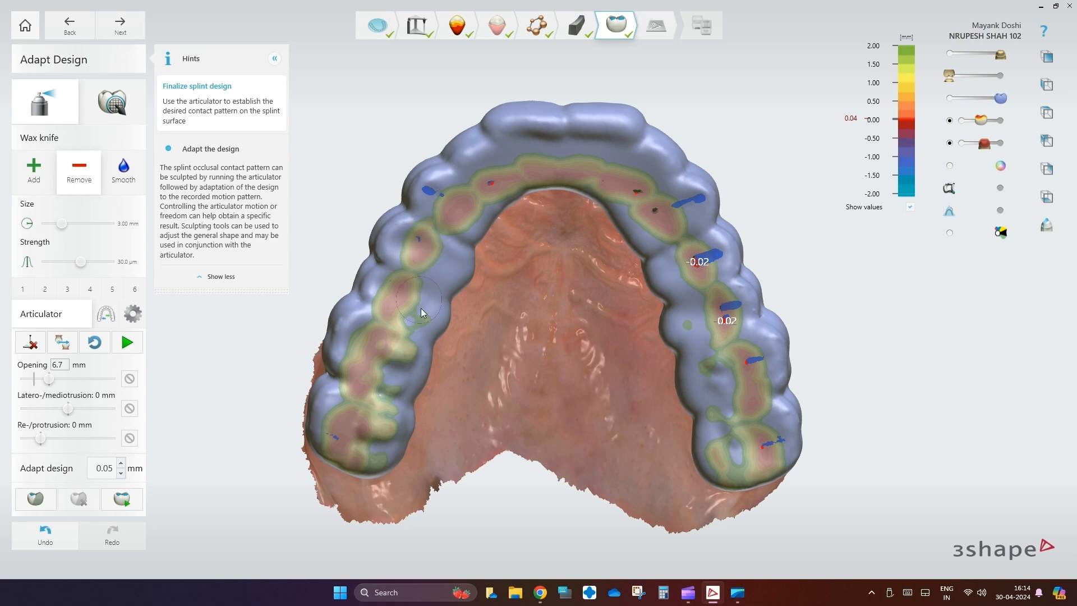
Step: Remove wax at the contact marks on the left molars and premolars
{"action": "mouse_move", "coordinate": [757, 363]}
{"action": "left_mouse_down"}
{"action": "mouse_move", "coordinate": [749, 370]}
{"action": "mouse_move", "coordinate": [756, 365]}
{"action": "left_mouse_up"}
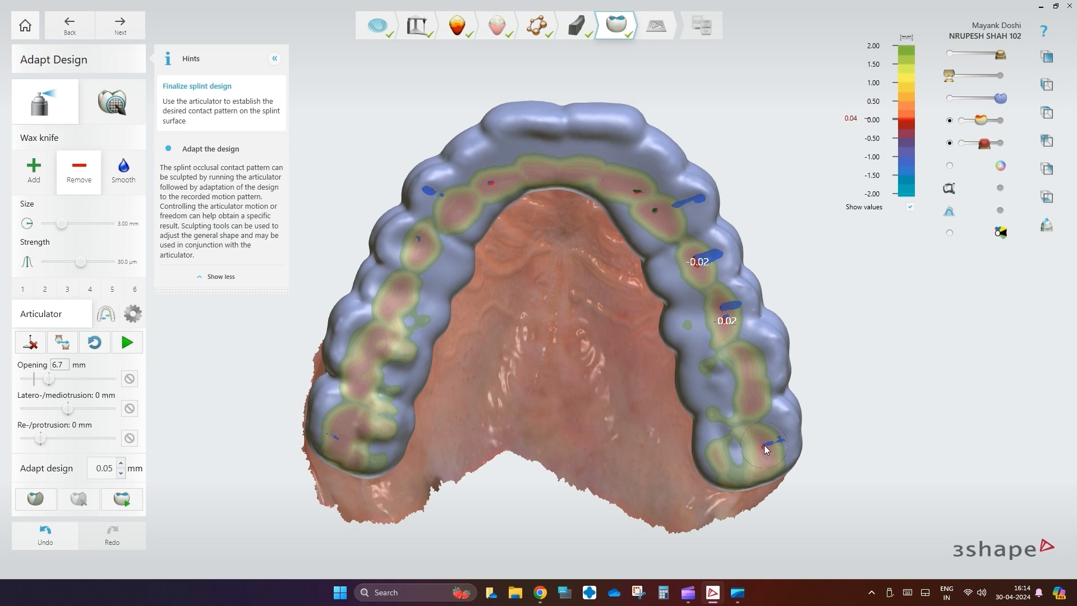
{"action": "left_click_drag", "start_coordinate": [766, 449], "coordinate": [787, 445]}
{"action": "left_click_drag", "start_coordinate": [728, 308], "coordinate": [730, 309]}
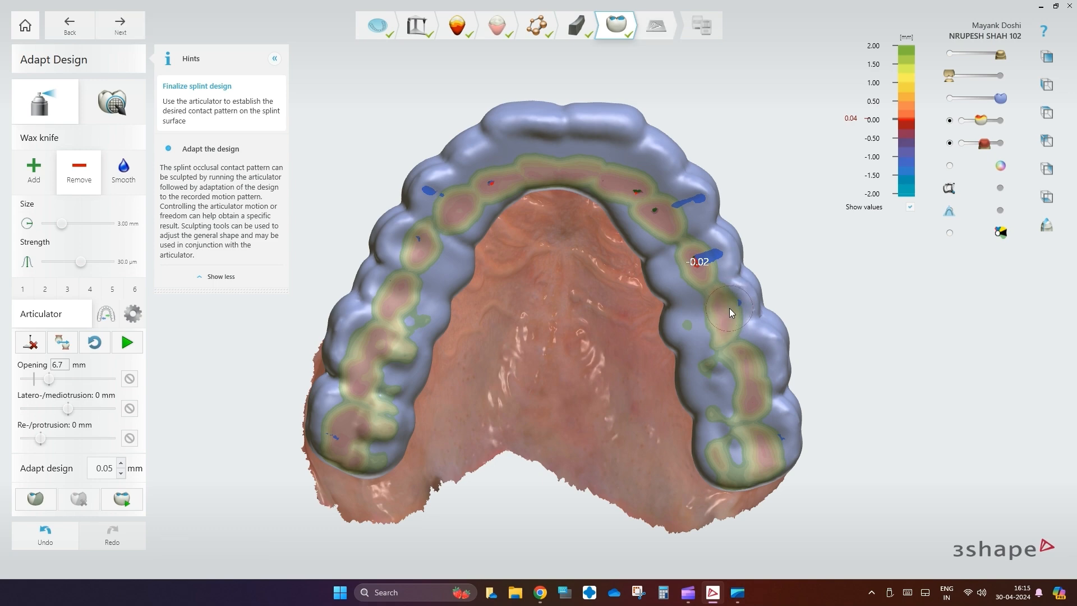
{"action": "mouse_move", "coordinate": [700, 264]}
{"action": "left_mouse_down"}
{"action": "mouse_move", "coordinate": [719, 238]}
{"action": "mouse_move", "coordinate": [712, 275]}
{"action": "left_mouse_up"}
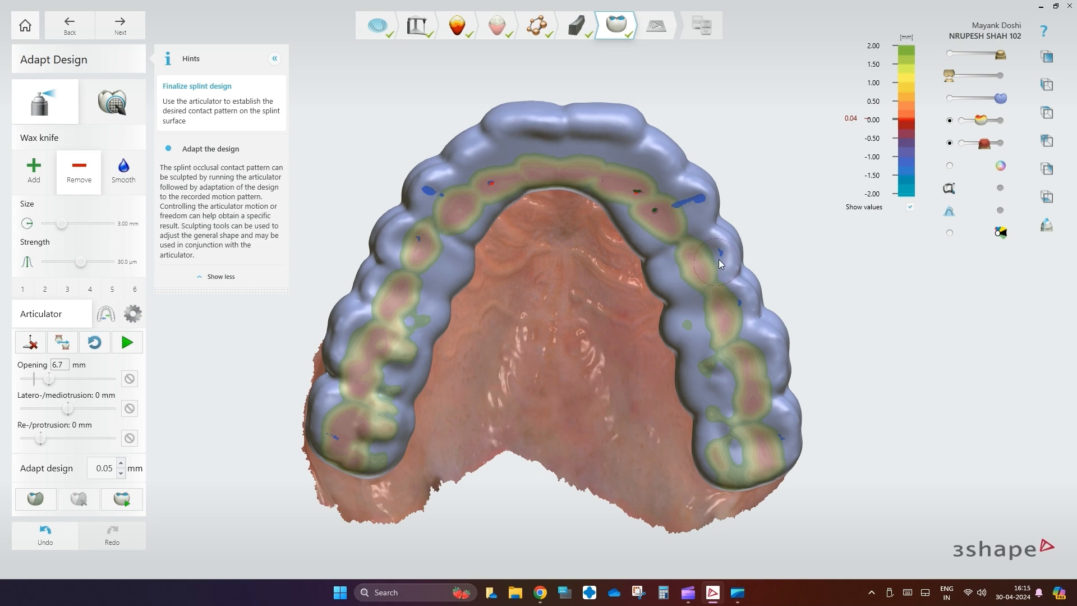
Step: Recheck the contacts with the articulator, then enable Guide by design and run the simulation again
{"action": "left_click", "coordinate": [132, 343]}
{"action": "left_click", "coordinate": [62, 346]}
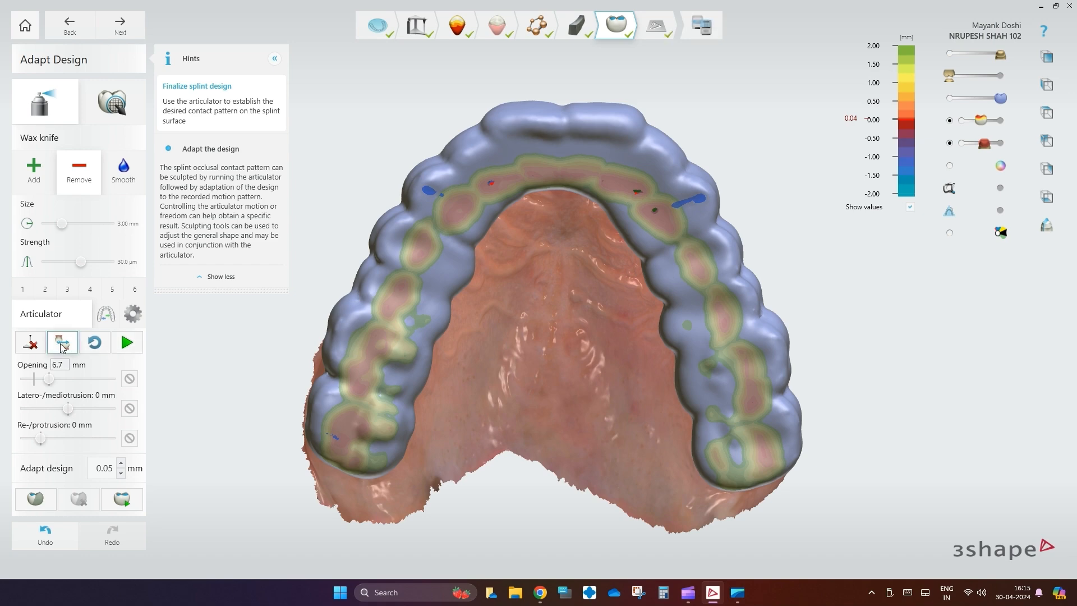
{"action": "left_click", "coordinate": [133, 347]}
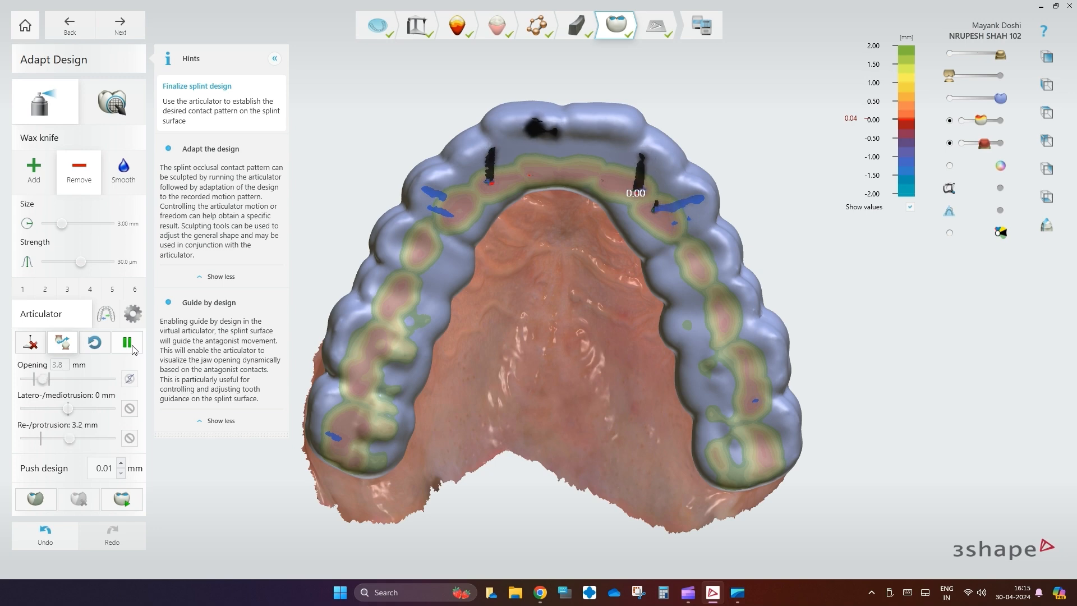
{"action": "left_click", "coordinate": [127, 344]}
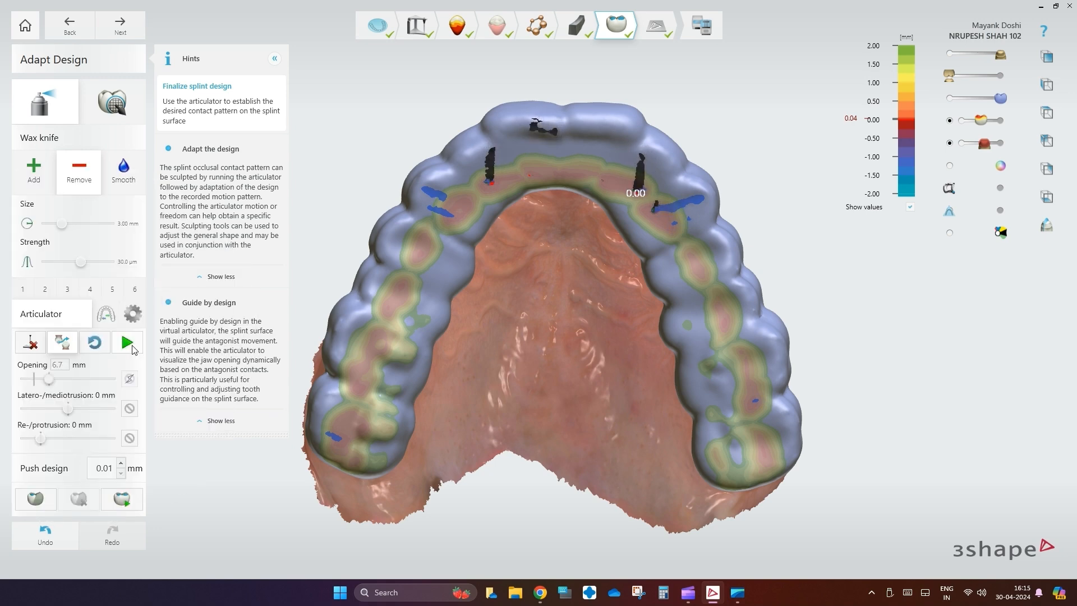
Step: Remove wax at the contact marks on the right last molar and rerun the articulator to check the contacts
{"action": "left_click_drag", "start_coordinate": [332, 436], "coordinate": [338, 443]}
{"action": "left_click", "coordinate": [339, 431]}
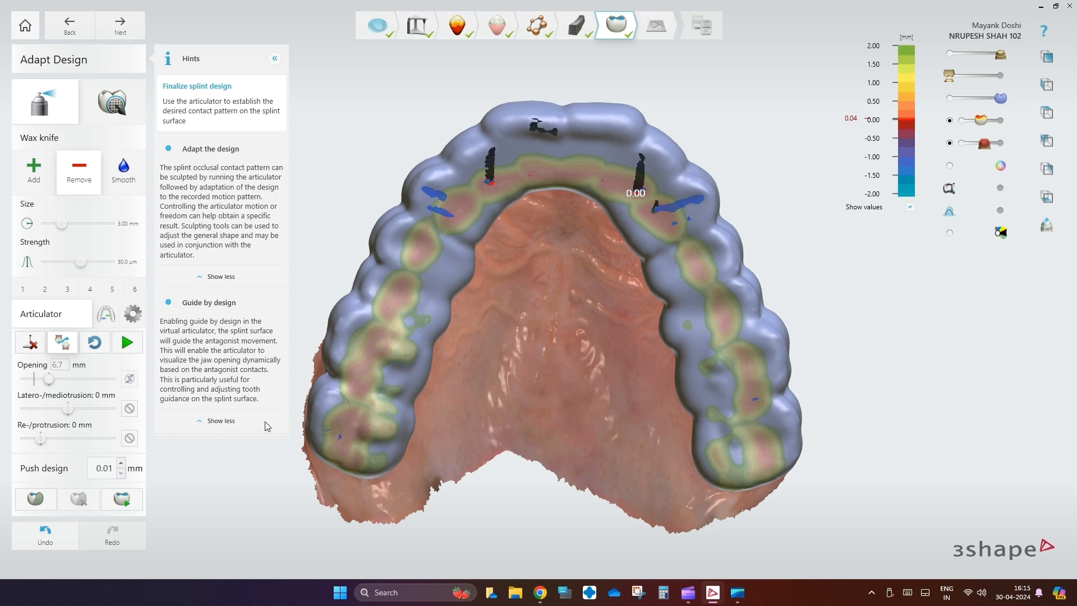
{"action": "left_click", "coordinate": [134, 345]}
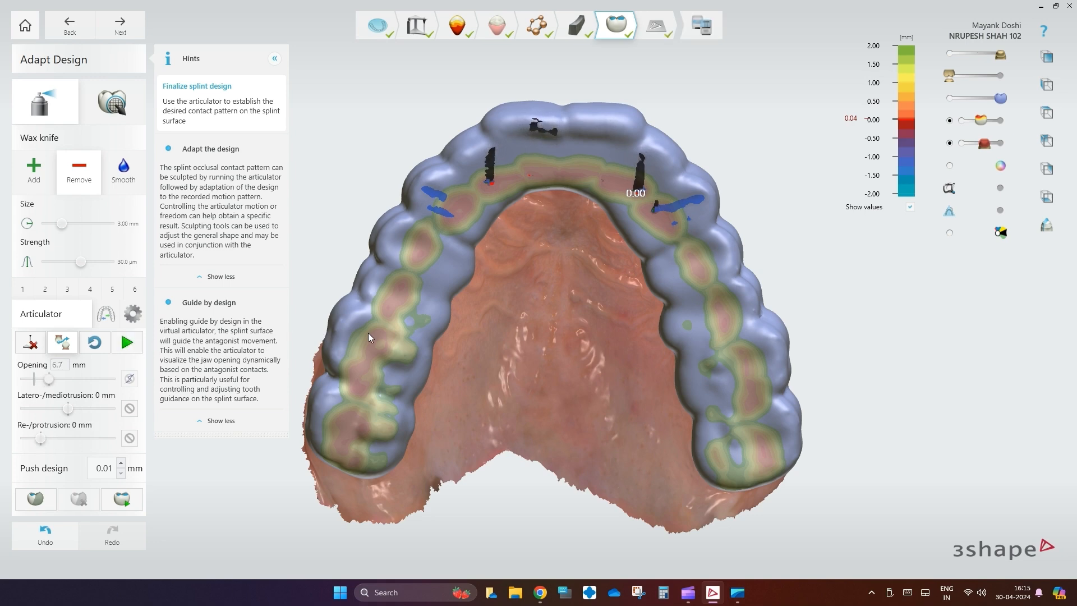
{"action": "right_click_drag", "start_coordinate": [875, 302], "coordinate": [968, 261]}
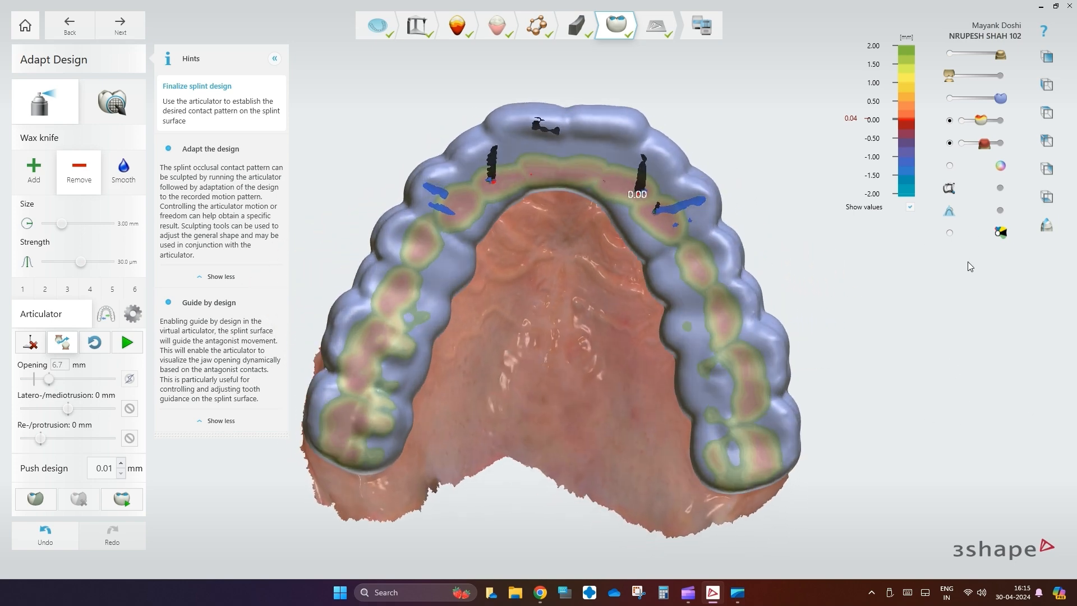
Step: Smooth the wax surface on the palatal side of the canine and premolar areas on both sides of the splint
{"action": "left_click", "coordinate": [120, 174]}
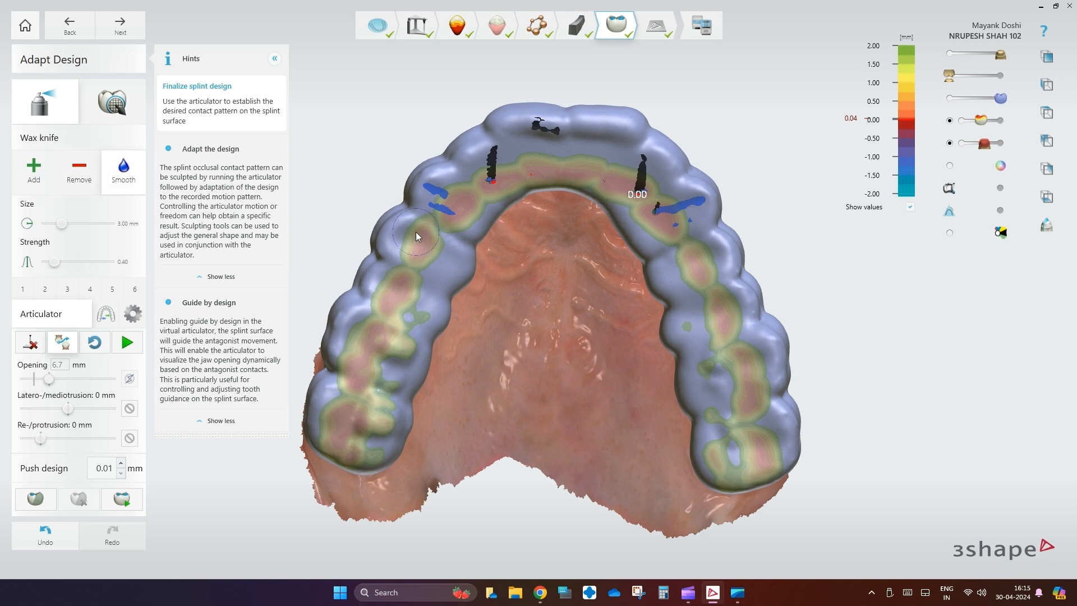
{"action": "mouse_move", "coordinate": [417, 235]}
{"action": "left_mouse_down"}
{"action": "mouse_move", "coordinate": [348, 346]}
{"action": "mouse_move", "coordinate": [330, 415]}
{"action": "mouse_move", "coordinate": [379, 401]}
{"action": "mouse_move", "coordinate": [437, 258]}
{"action": "mouse_move", "coordinate": [449, 257]}
{"action": "left_mouse_up"}
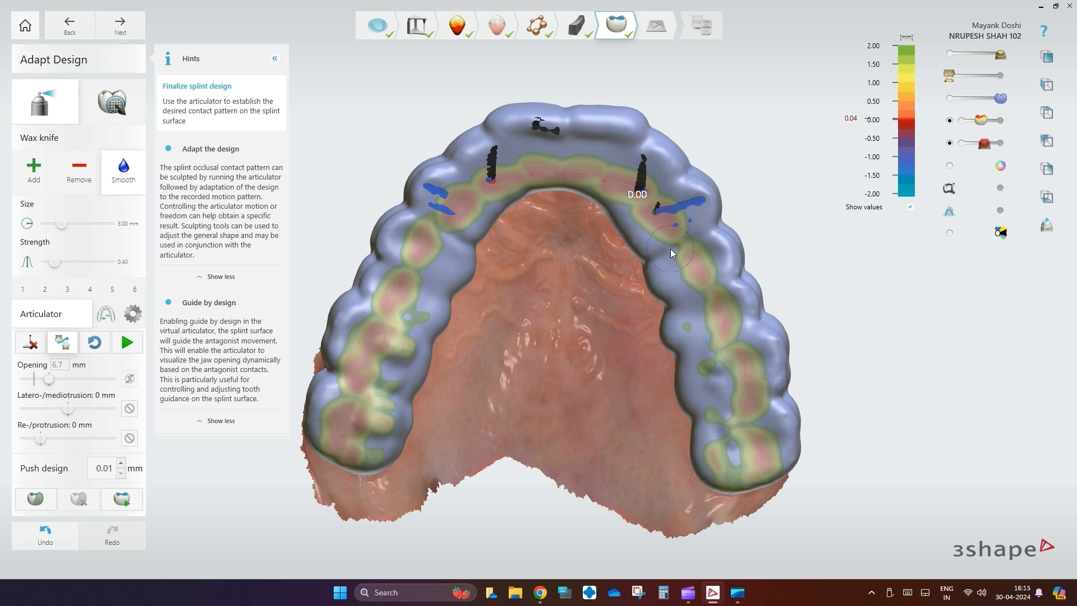
{"action": "mouse_move", "coordinate": [673, 253]}
{"action": "left_mouse_down"}
{"action": "mouse_move", "coordinate": [714, 435]}
{"action": "mouse_move", "coordinate": [749, 457]}
{"action": "mouse_move", "coordinate": [777, 421]}
{"action": "mouse_move", "coordinate": [763, 329]}
{"action": "mouse_move", "coordinate": [719, 256]}
{"action": "left_mouse_up"}
Step: Smooth the buccal surface of the splint along the patient's left premolars and molars
{"action": "mouse_move", "coordinate": [718, 256]}
{"action": "right_mouse_down"}
{"action": "mouse_move", "coordinate": [716, 402]}
{"action": "mouse_move", "coordinate": [686, 485]}
{"action": "right_mouse_up"}
{"action": "left_click_drag", "start_coordinate": [685, 484], "coordinate": [675, 419]}
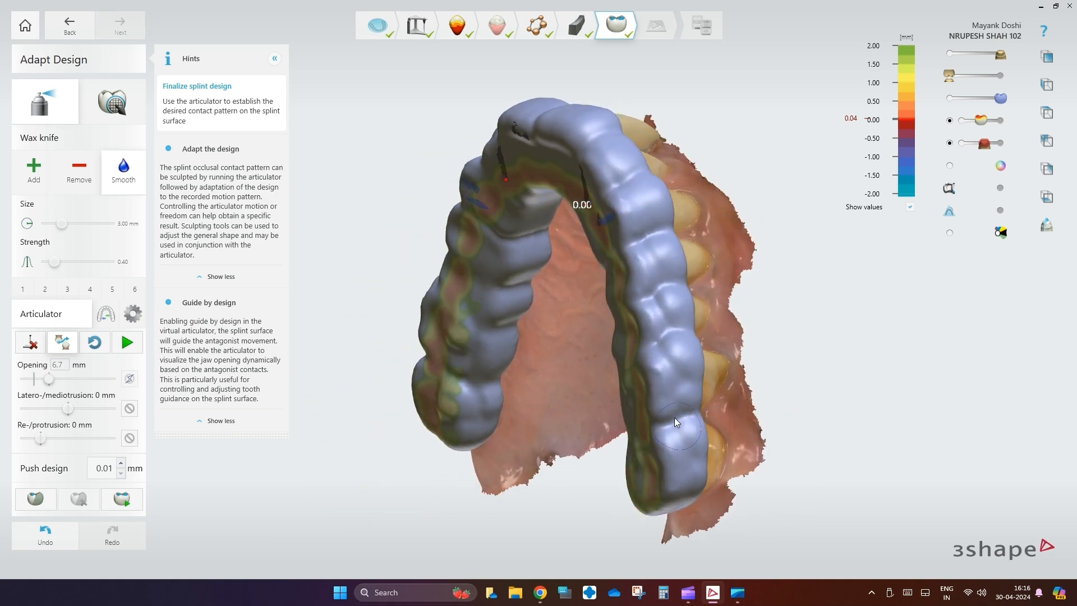
{"action": "mouse_move", "coordinate": [648, 283]}
{"action": "left_mouse_down"}
{"action": "mouse_move", "coordinate": [650, 232]}
{"action": "mouse_move", "coordinate": [668, 305]}
{"action": "left_mouse_up"}
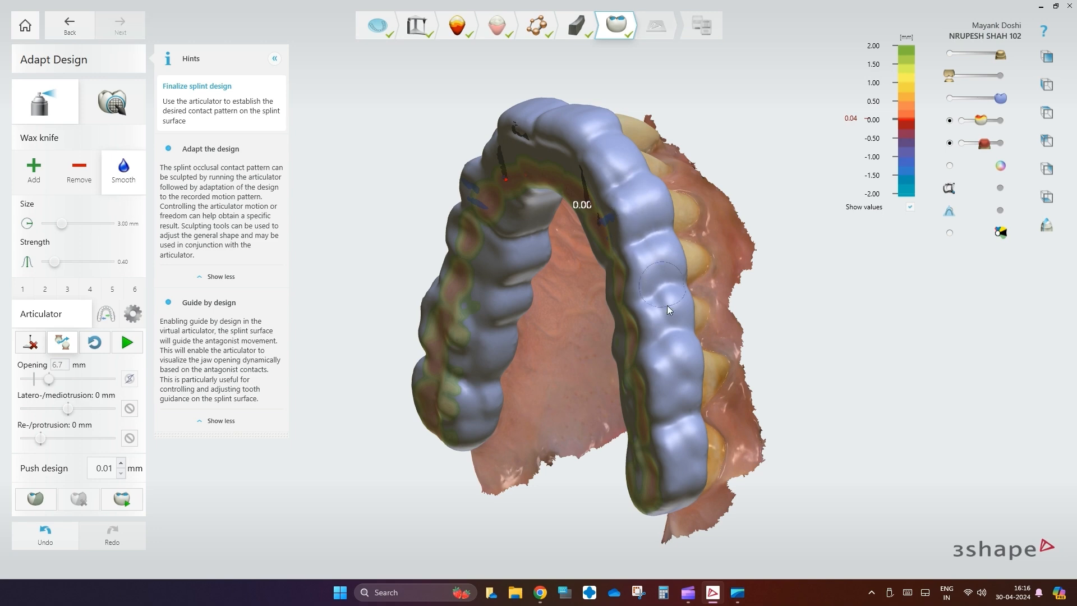
{"action": "left_click_drag", "start_coordinate": [666, 494], "coordinate": [651, 494]}
Step: Smooth the buccal surface of the splint along the patient's right canine, premolars and molars
{"action": "mouse_move", "coordinate": [651, 493]}
{"action": "right_mouse_down"}
{"action": "mouse_move", "coordinate": [554, 493]}
{"action": "mouse_move", "coordinate": [585, 318]}
{"action": "right_mouse_up"}
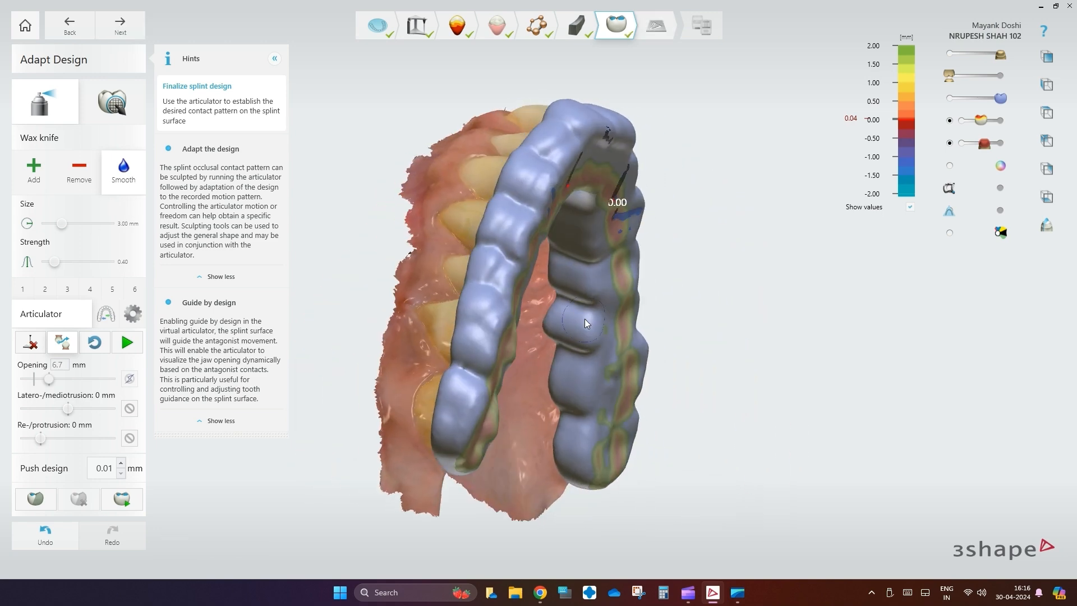
{"action": "mouse_move", "coordinate": [539, 185]}
{"action": "left_mouse_down"}
{"action": "mouse_move", "coordinate": [516, 217]}
{"action": "mouse_move", "coordinate": [493, 327]}
{"action": "mouse_move", "coordinate": [489, 281]}
{"action": "left_mouse_up"}
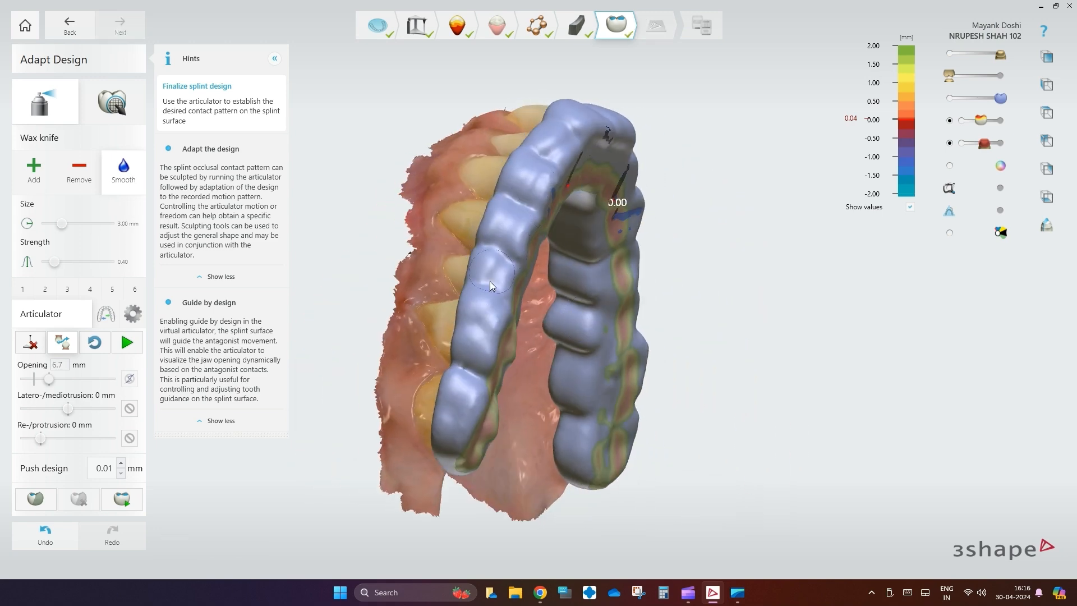
{"action": "left_click_drag", "start_coordinate": [463, 401], "coordinate": [509, 280]}
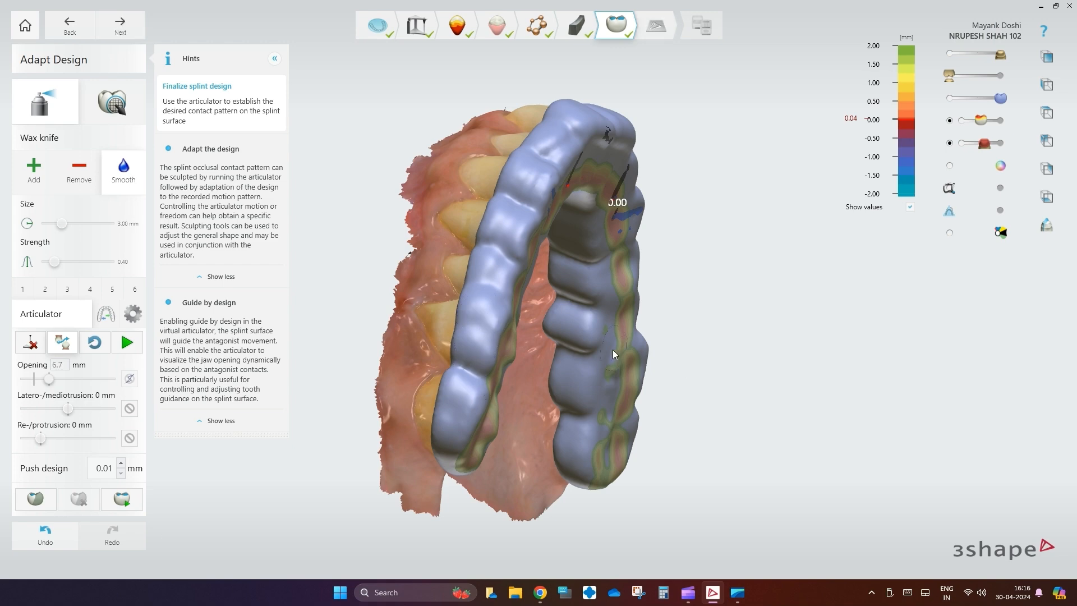
Step: Check the smoothed splint from the front, side and occlusal views, and proceed to Production Preparation
{"action": "right_click_drag", "start_coordinate": [613, 349], "coordinate": [597, 468]}
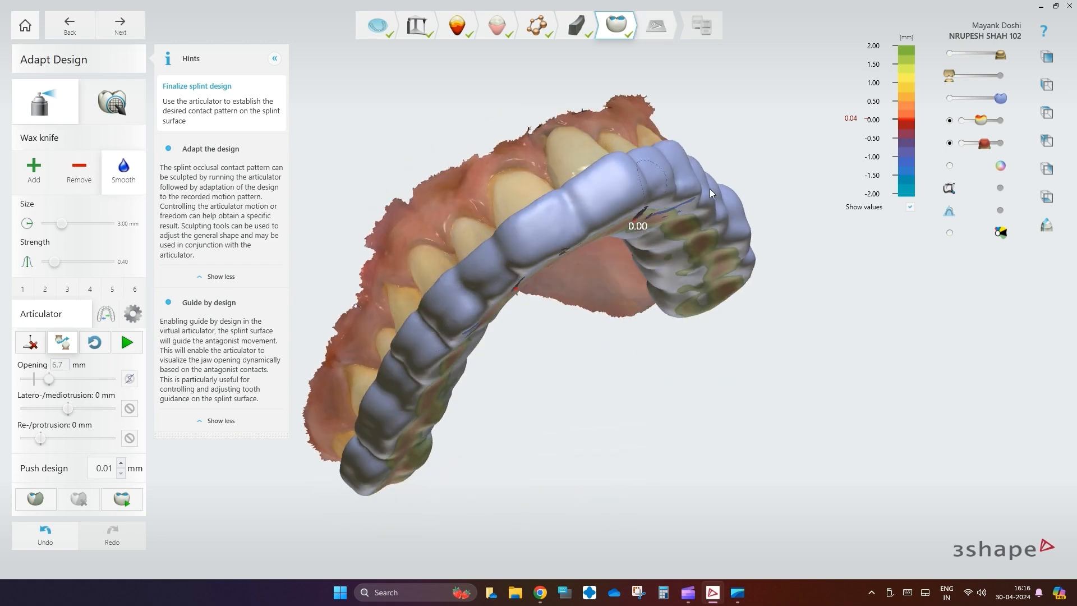
{"action": "right_click_drag", "start_coordinate": [709, 188], "coordinate": [611, 254]}
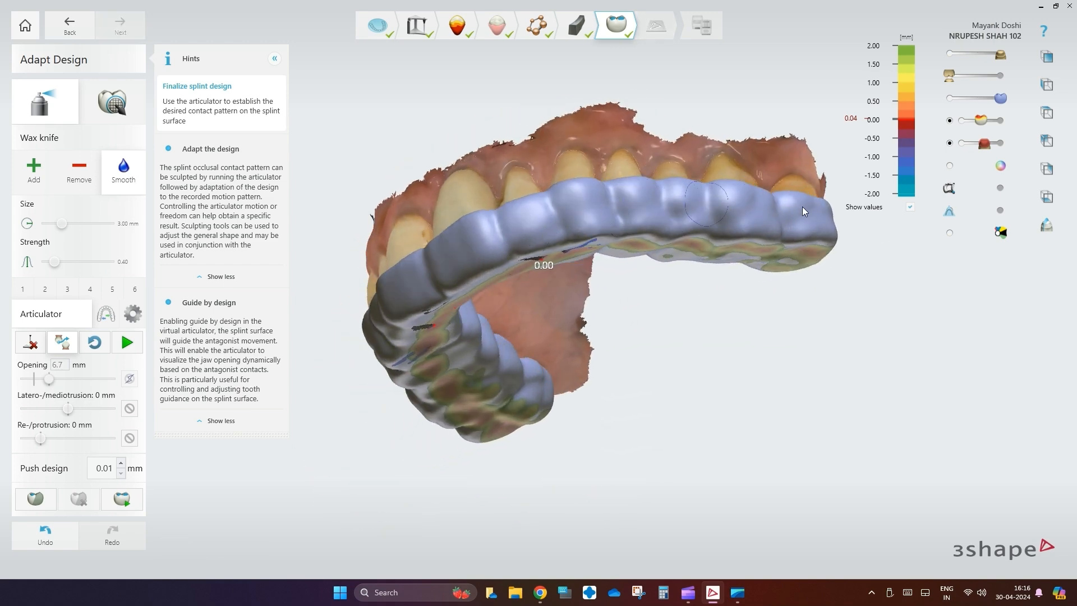
{"action": "right_click_drag", "start_coordinate": [803, 206], "coordinate": [456, 237]}
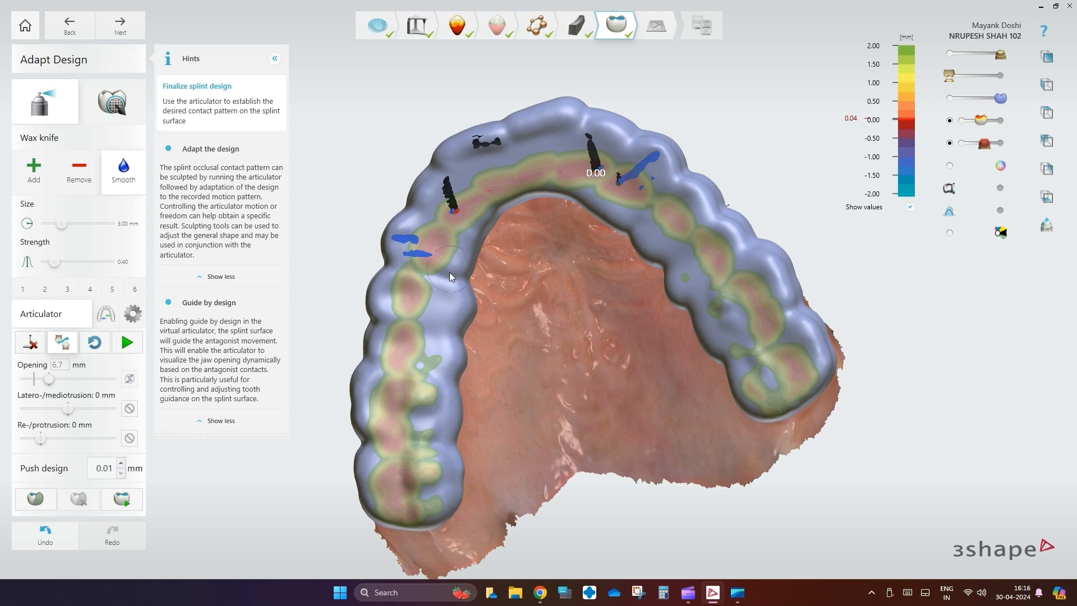
{"action": "left_click", "coordinate": [121, 27]}
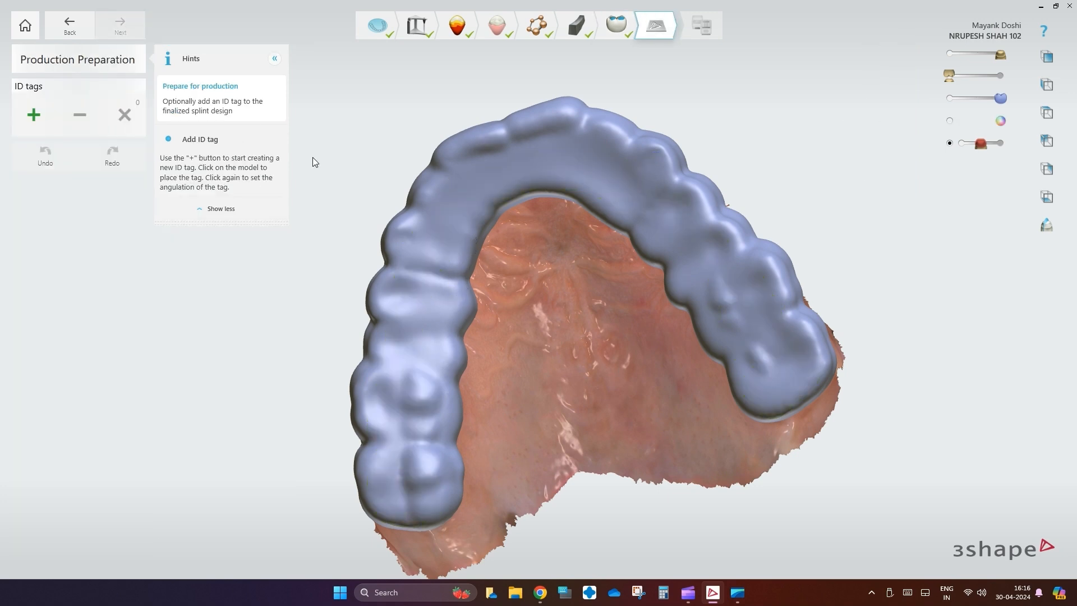
Step: Create an ID tag for the splint with the patient's first name as its text in the smallest letter size
{"action": "right_click_drag", "start_coordinate": [371, 182], "coordinate": [483, 382]}
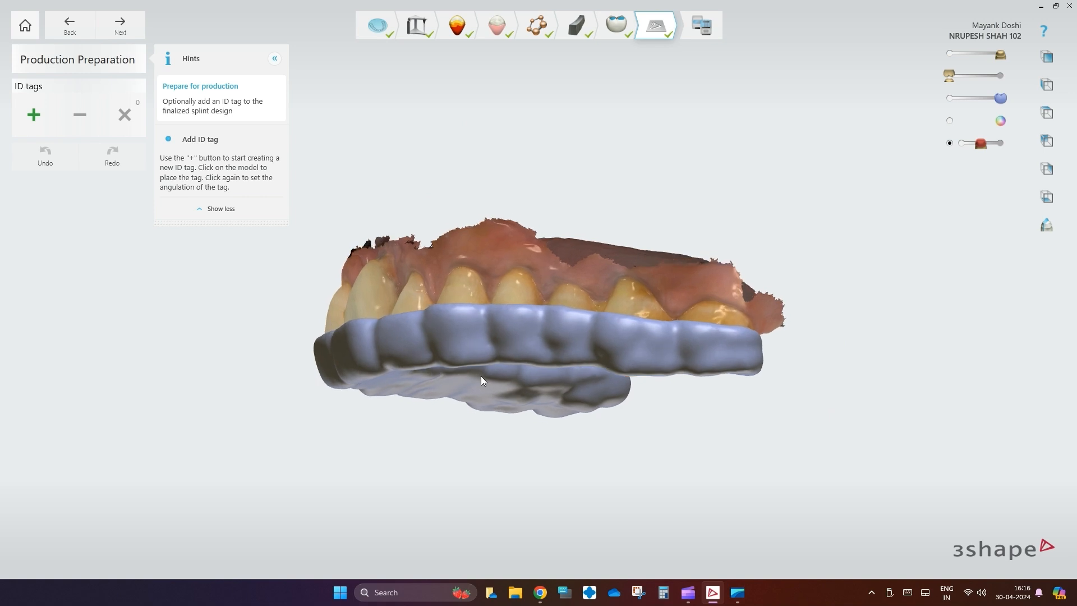
{"action": "left_click", "coordinate": [32, 117]}
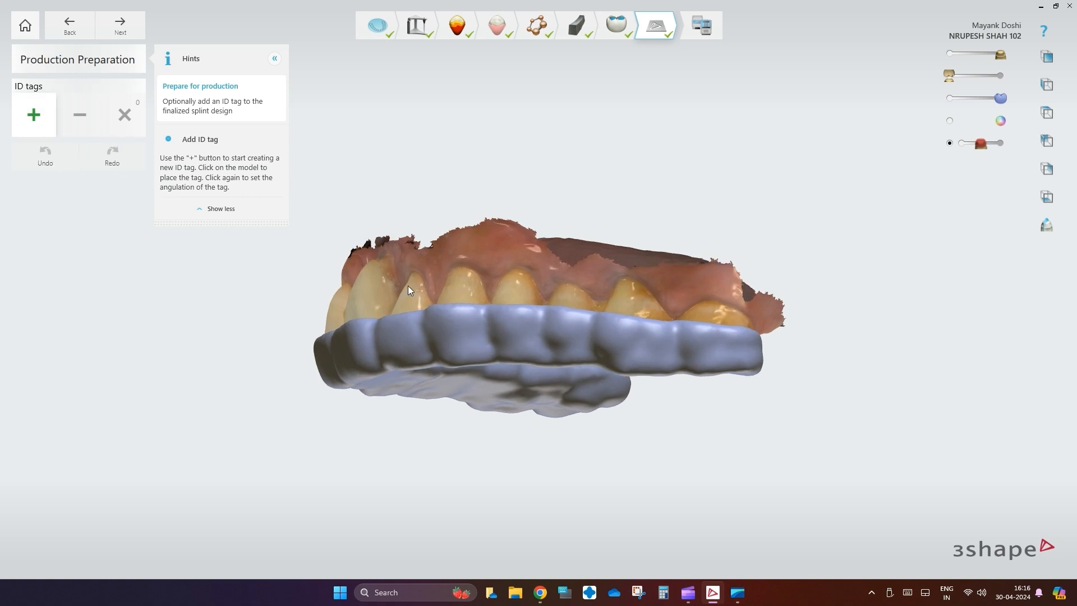
{"action": "left_click", "coordinate": [525, 338]}
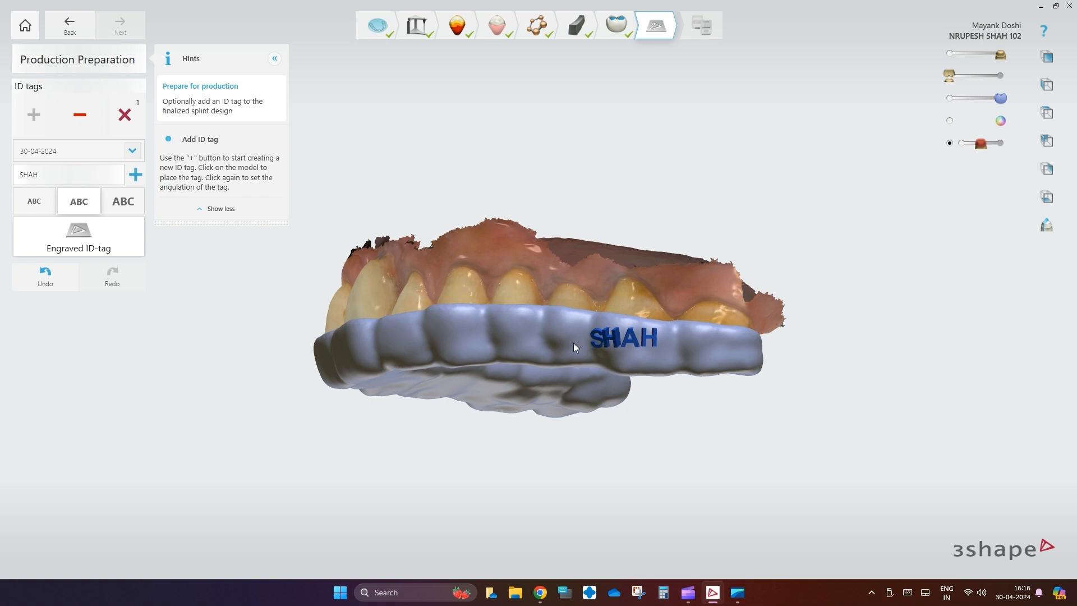
{"action": "double_click", "coordinate": [60, 176]}
{"action": "type", "text": "Nrupesh"}
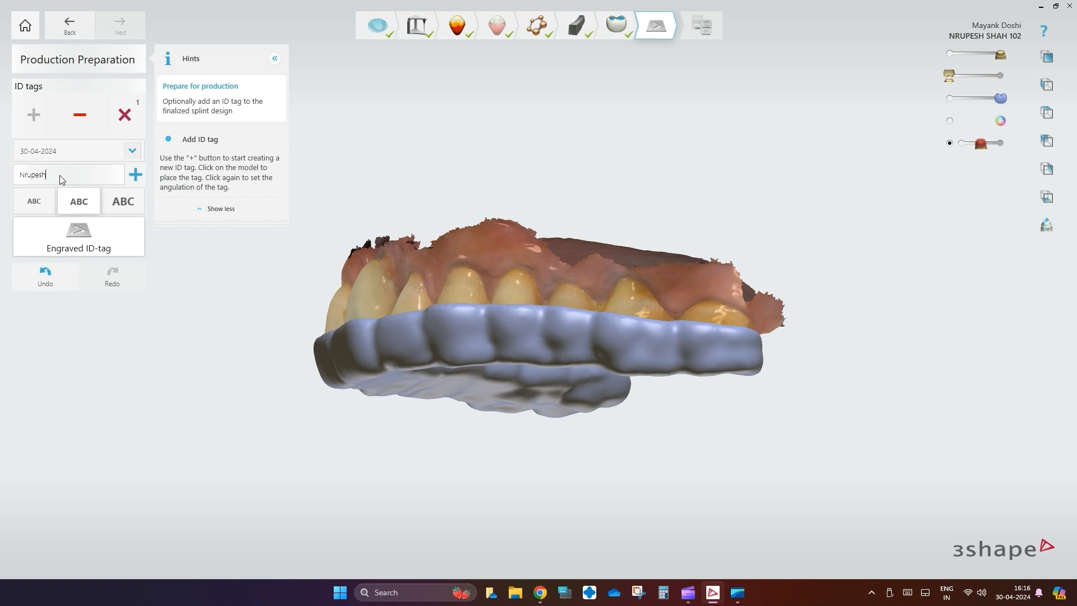
{"action": "left_click", "coordinate": [33, 200]}
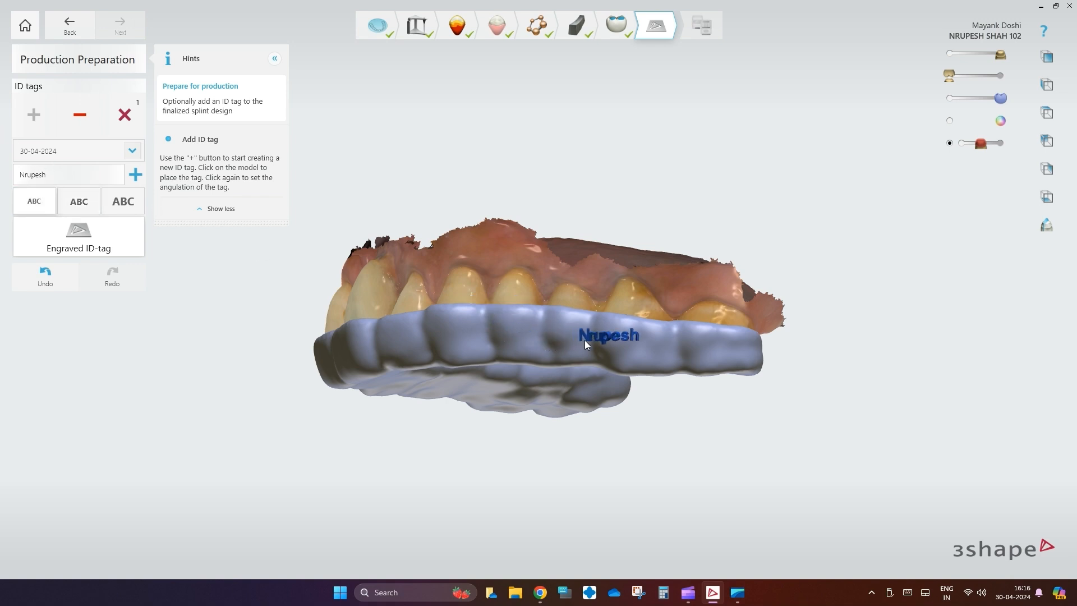
Step: Place the tag as an Engraved ID-tag, aligned horizontally on the buccal surface of the patient's left last molar
{"action": "right_click_drag", "start_coordinate": [466, 298], "coordinate": [477, 371]}
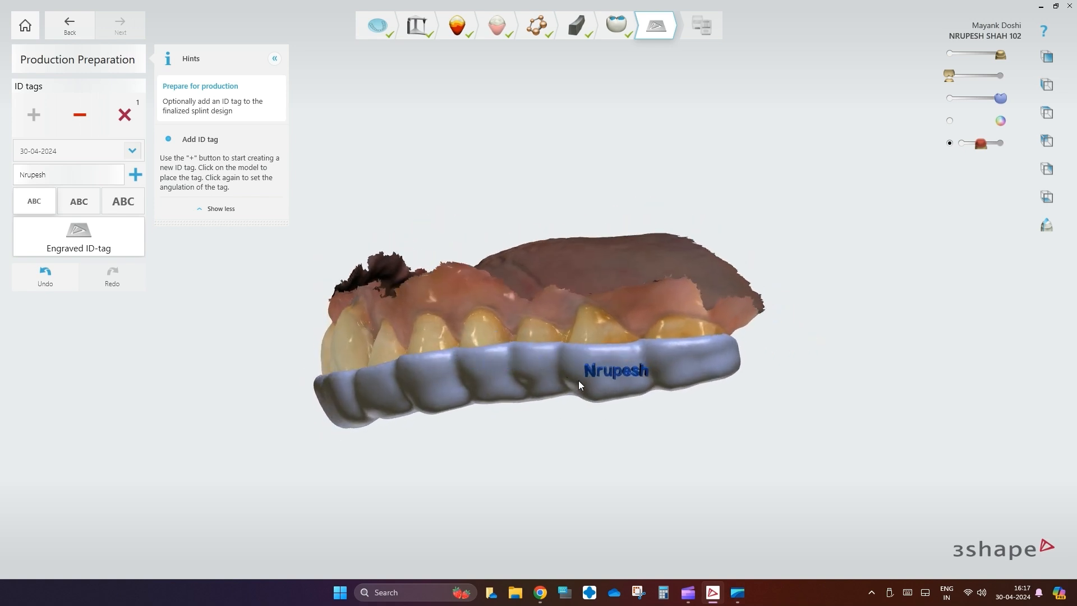
{"action": "mouse_move", "coordinate": [204, 384]}
{"action": "right_mouse_down"}
{"action": "mouse_move", "coordinate": [193, 339]}
{"action": "mouse_move", "coordinate": [164, 375]}
{"action": "mouse_move", "coordinate": [183, 384]}
{"action": "right_mouse_up"}
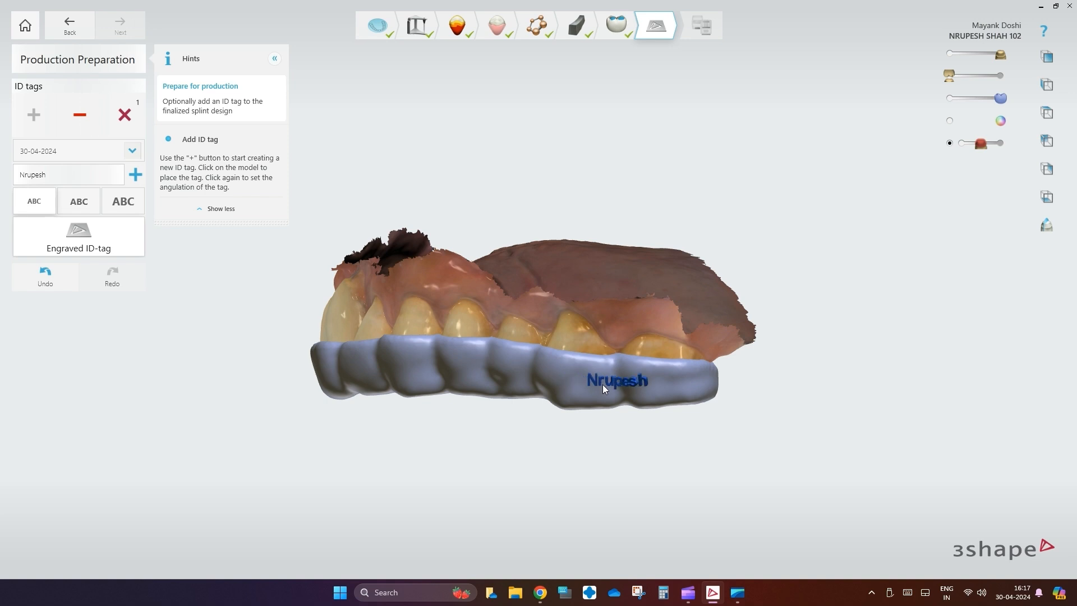
{"action": "left_click", "coordinate": [634, 385]}
{"action": "mouse_move", "coordinate": [665, 459]}
{"action": "right_mouse_down"}
{"action": "mouse_move", "coordinate": [676, 386]}
{"action": "mouse_move", "coordinate": [698, 345]}
{"action": "mouse_move", "coordinate": [696, 394]}
{"action": "mouse_move", "coordinate": [659, 449]}
{"action": "mouse_move", "coordinate": [669, 463]}
{"action": "right_mouse_up"}
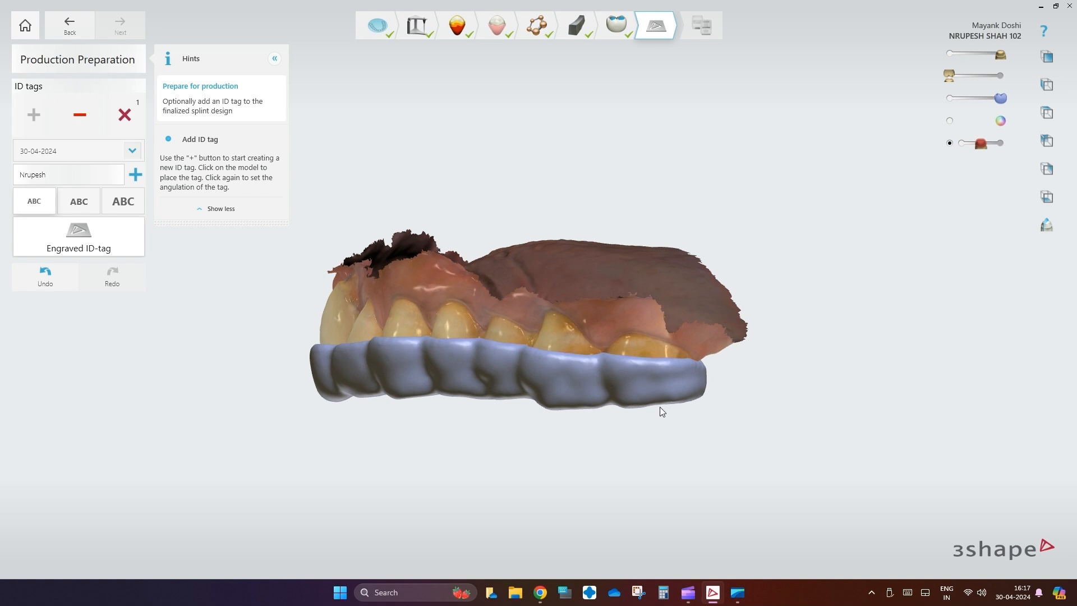
{"action": "scroll", "coordinate": [656, 402], "scroll_direction": "up", "scroll_amount": 5}
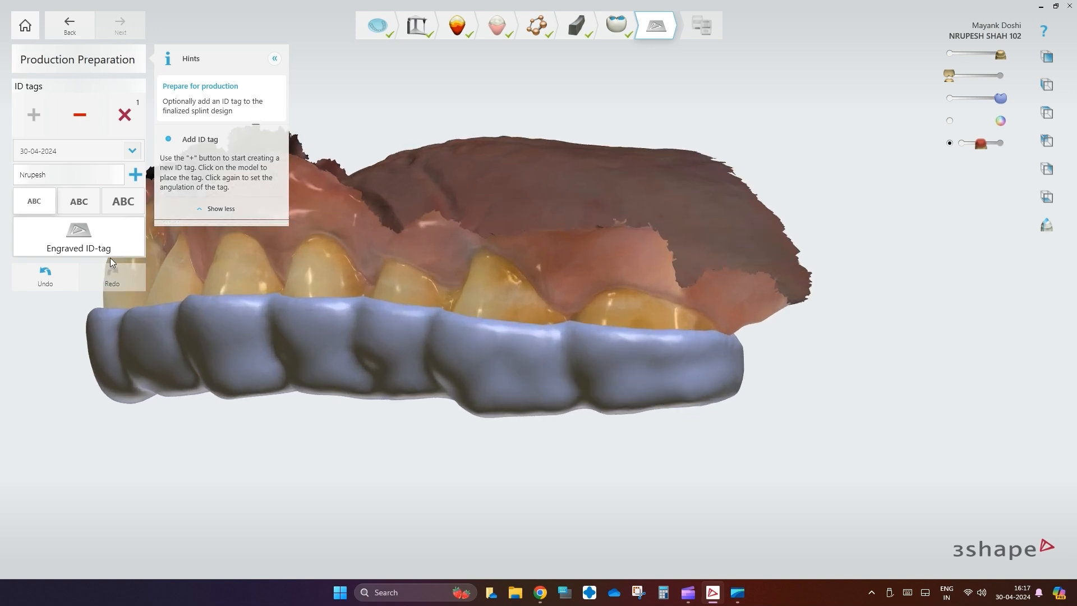
{"action": "left_click", "coordinate": [85, 236]}
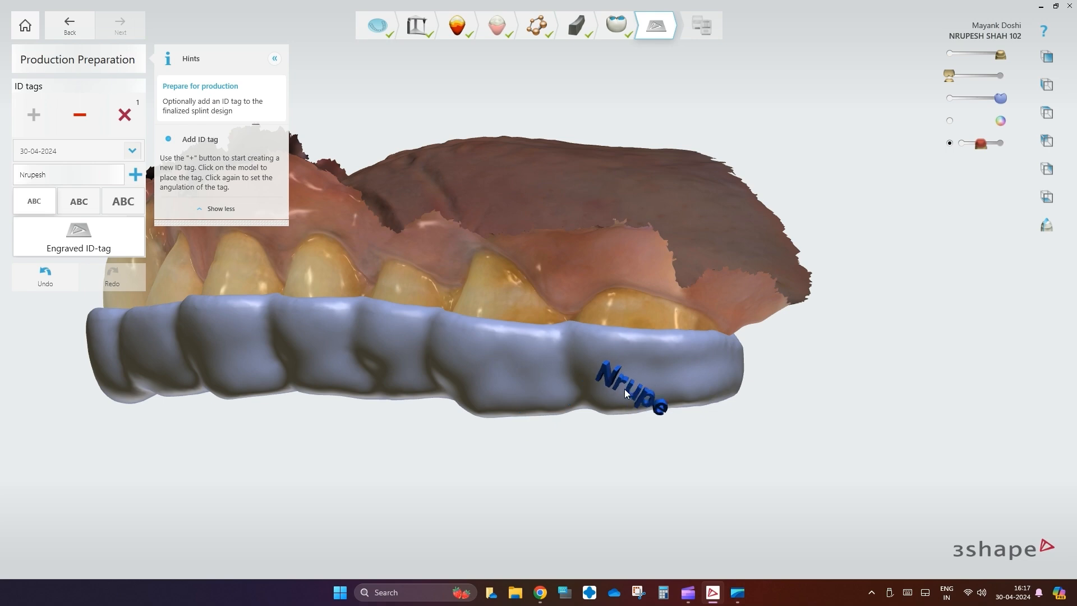
{"action": "left_click", "coordinate": [626, 375]}
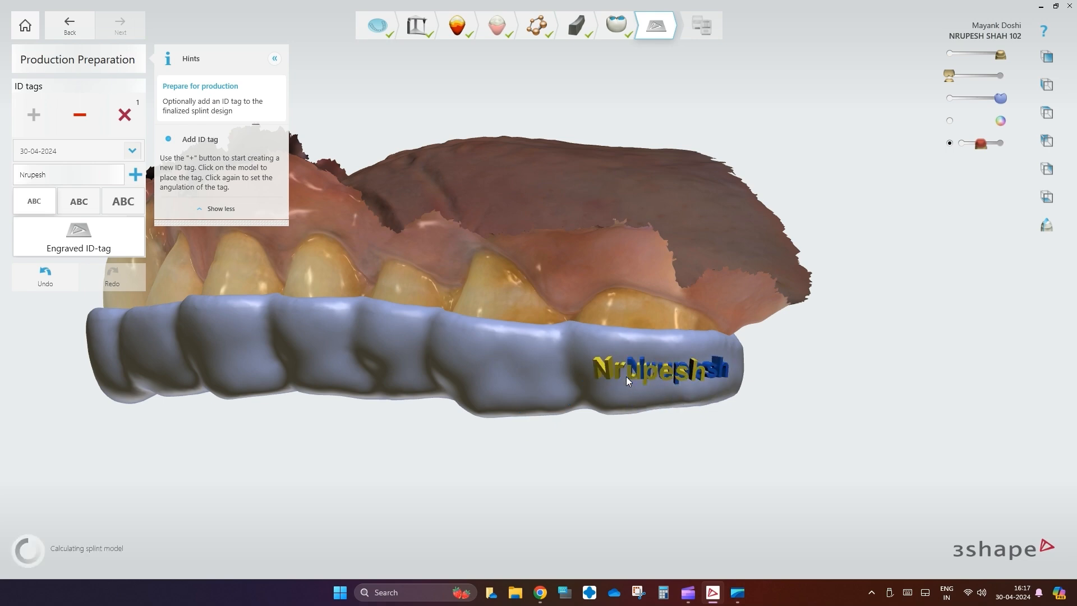
Step: Advance the case to the Produce stage and save the Splint 18-28 design files to the Desktop
{"action": "right_click_drag", "start_coordinate": [628, 499], "coordinate": [703, 311]}
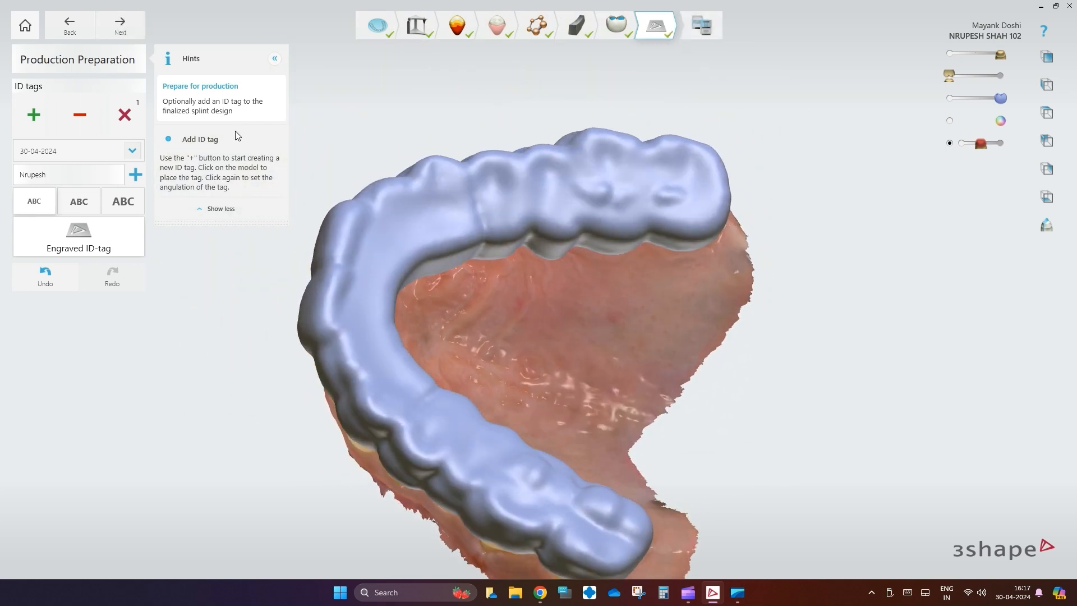
{"action": "left_click", "coordinate": [120, 23]}
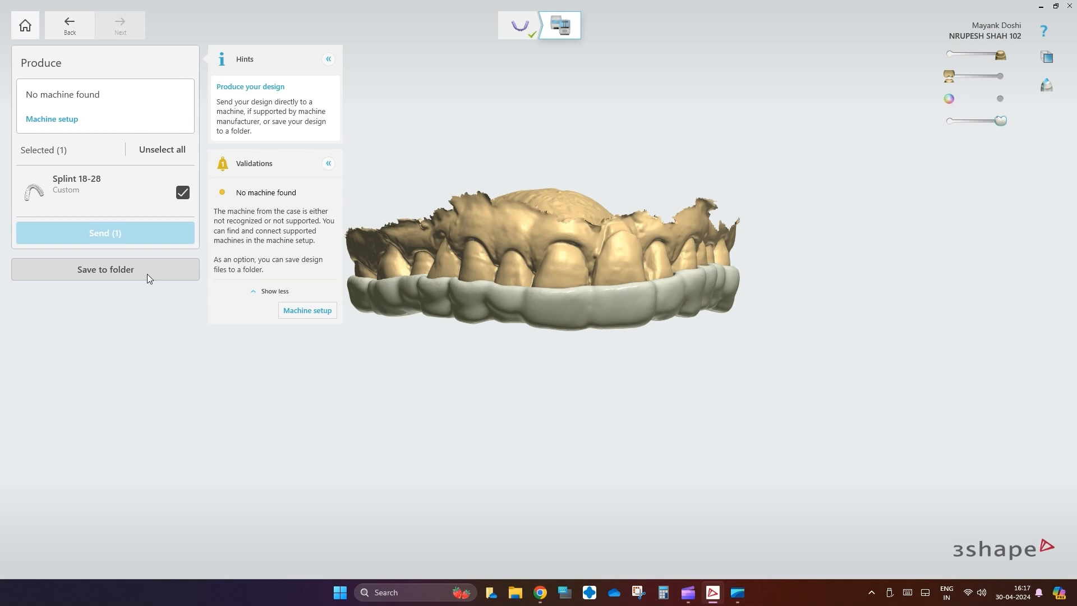
{"action": "right_click_drag", "start_coordinate": [580, 406], "coordinate": [423, 409]}
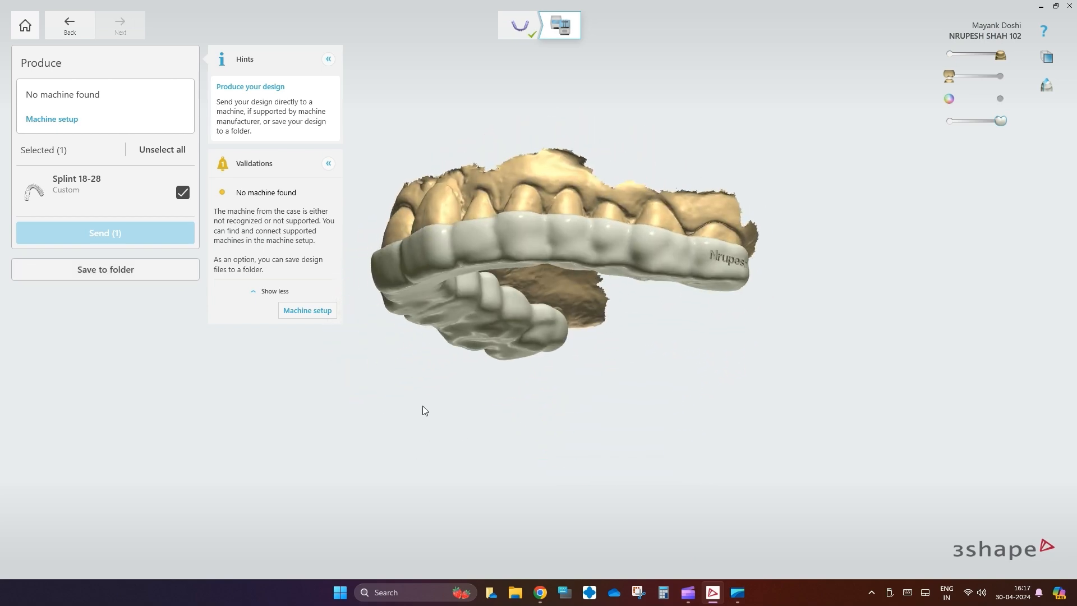
{"action": "left_click", "coordinate": [102, 268]}
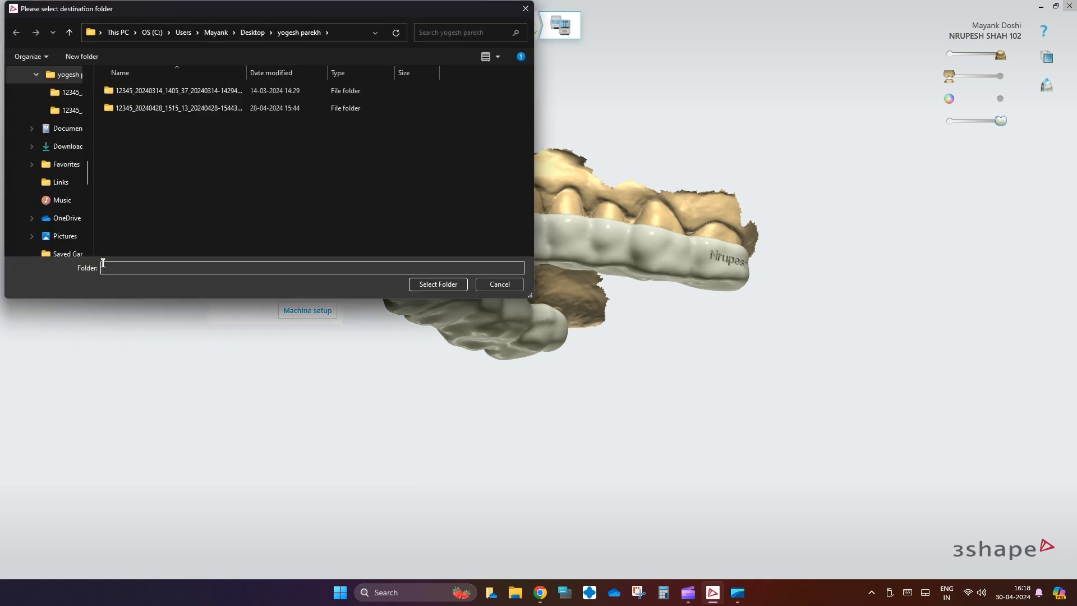
{"action": "left_click", "coordinate": [258, 33]}
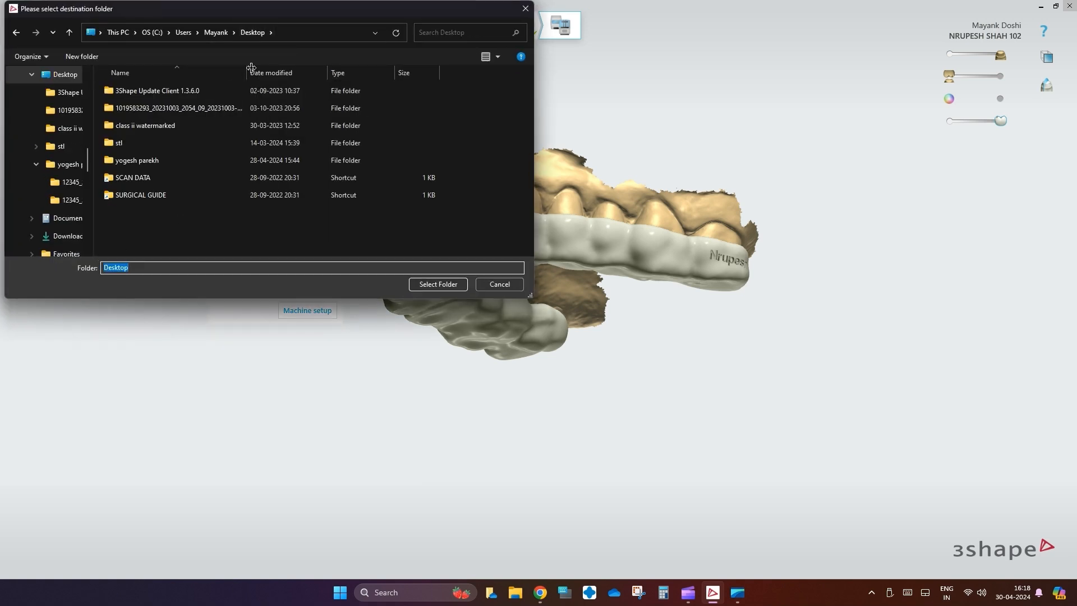
{"action": "double_click", "coordinate": [140, 267]}
{"action": "type", "text": "Splint"}
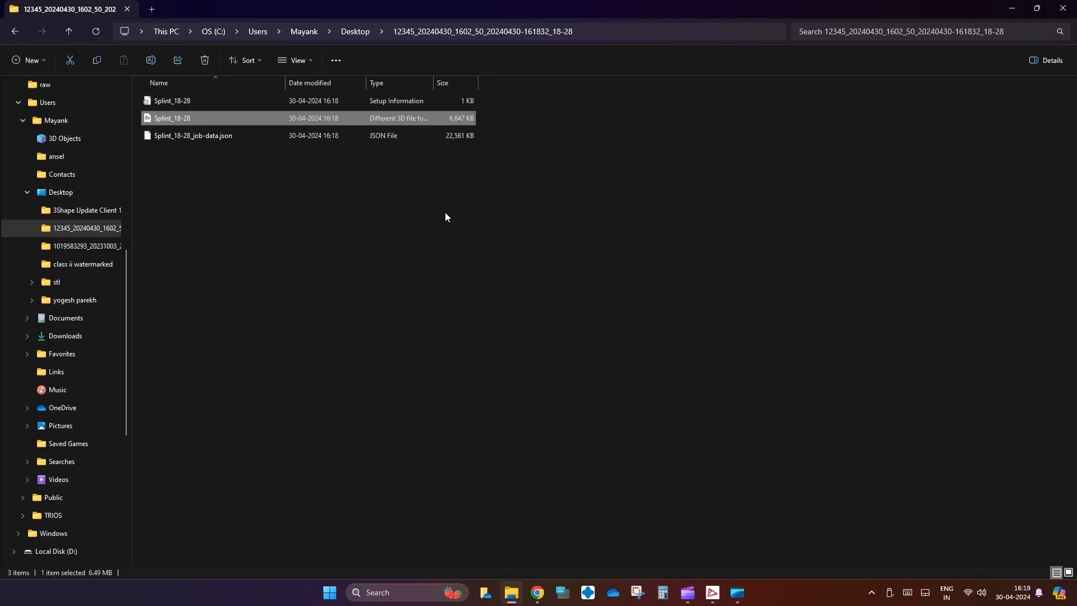
Step: Switch to CHITUBOX and load the exported Splint_18-28 STL from its Desktop folder
{"action": "left_click", "coordinate": [446, 217]}
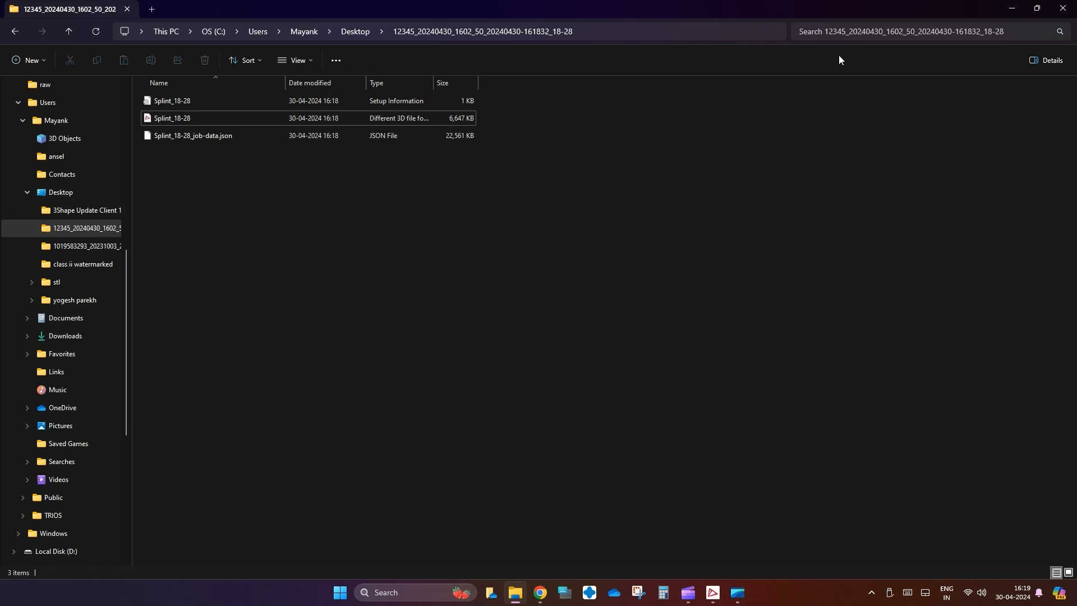
{"action": "left_click", "coordinate": [1037, 8]}
{"action": "left_click", "coordinate": [590, 593]}
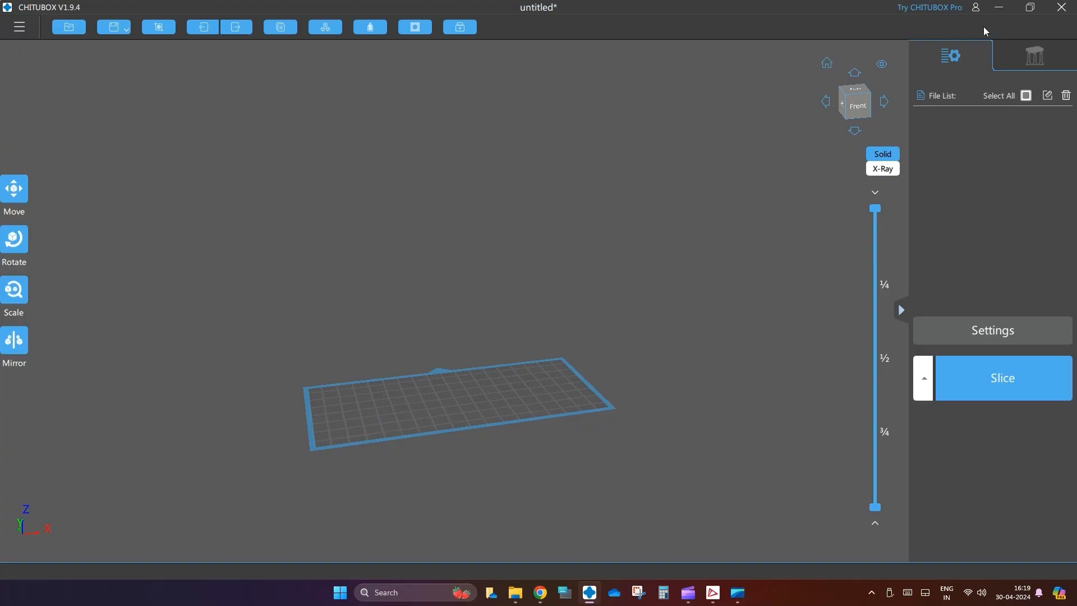
{"action": "left_click", "coordinate": [1030, 7]}
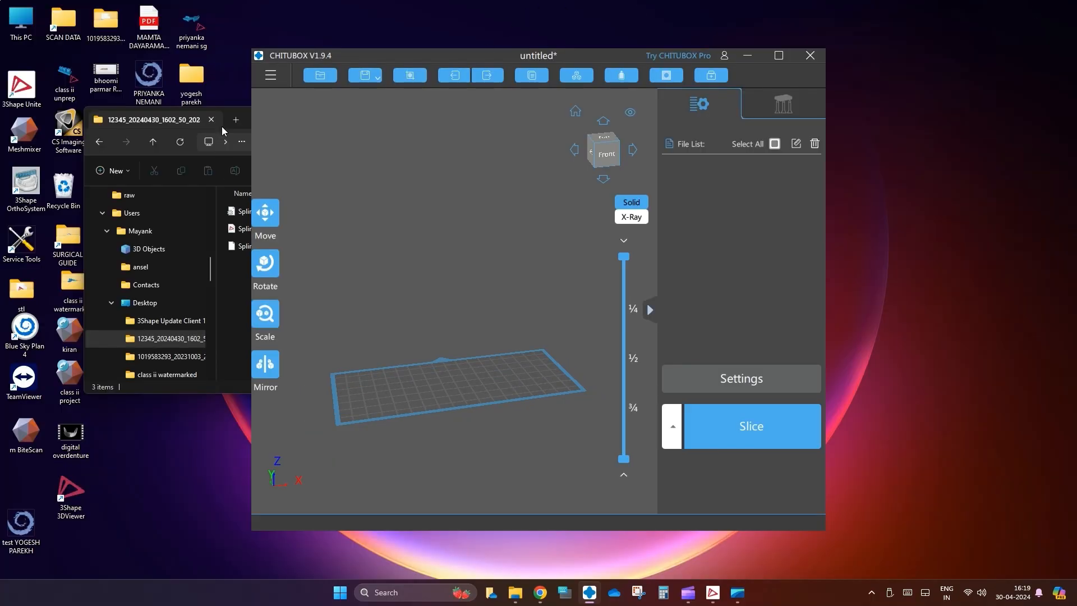
{"action": "left_click_drag", "start_coordinate": [244, 119], "coordinate": [173, 142]}
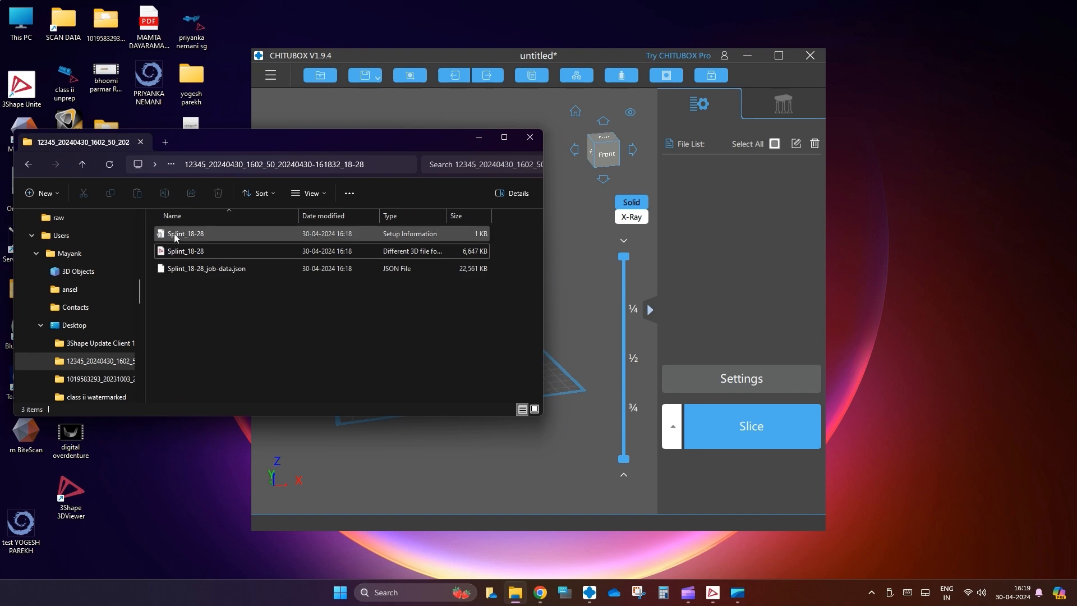
{"action": "left_click_drag", "start_coordinate": [175, 252], "coordinate": [574, 272]}
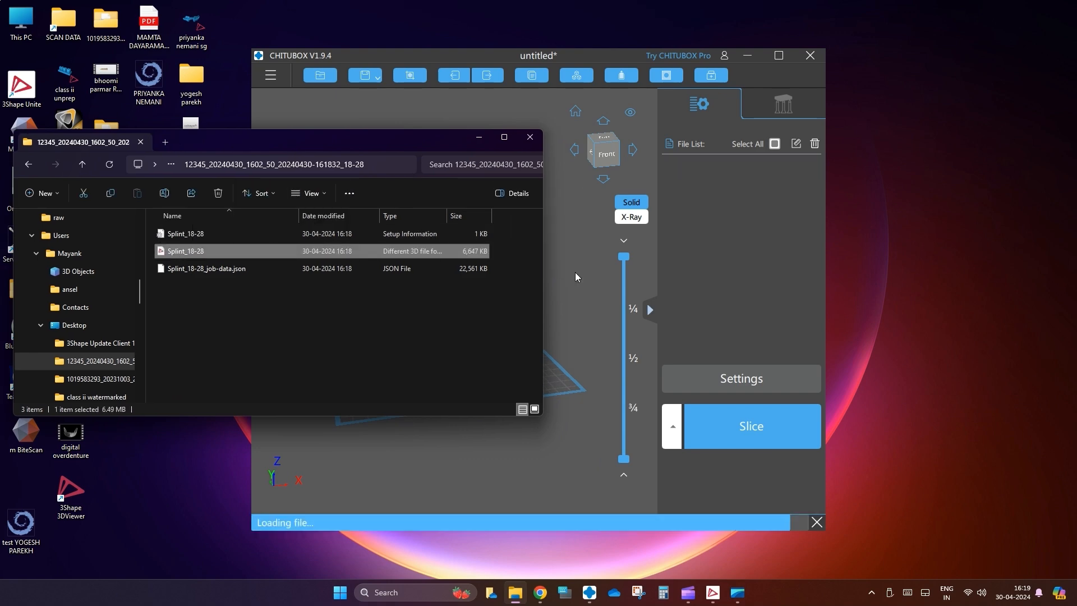
Step: Maximize the slicer window and choose the Phrozen Sonic Mini 8K as the machine in the print settings
{"action": "left_click", "coordinate": [777, 56]}
{"action": "left_click_drag", "start_coordinate": [675, 237], "coordinate": [511, 368]}
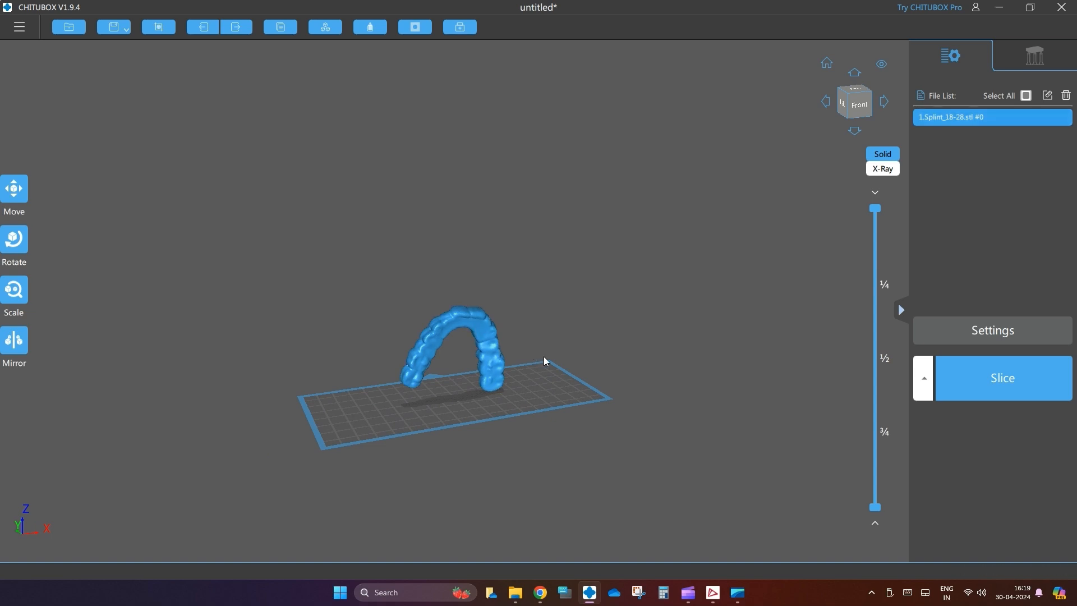
{"action": "left_click", "coordinate": [1008, 341]}
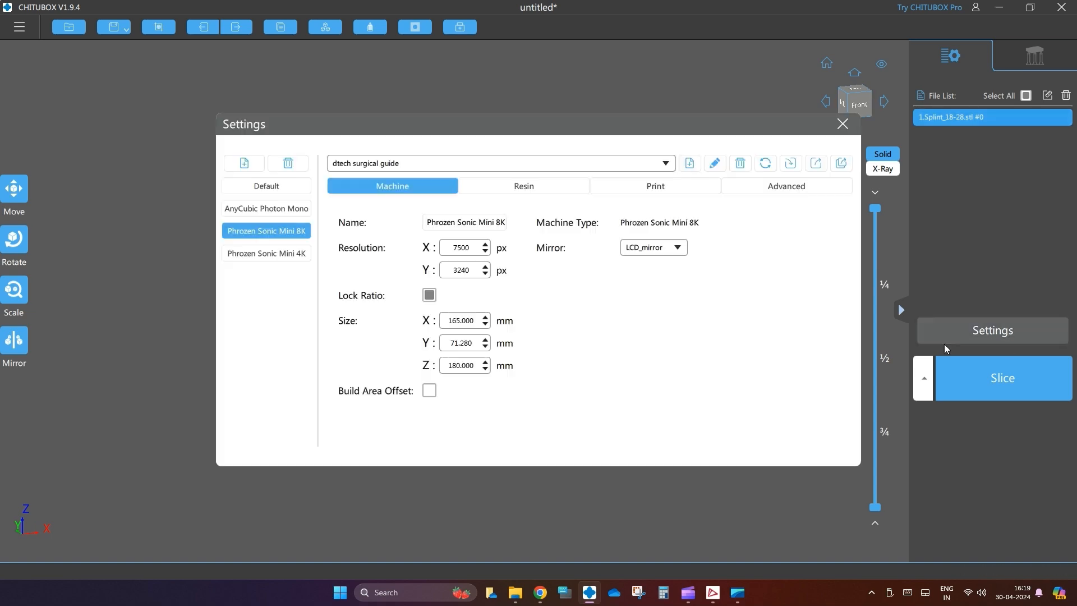
{"action": "left_click", "coordinate": [261, 255]}
{"action": "left_click", "coordinate": [247, 232]}
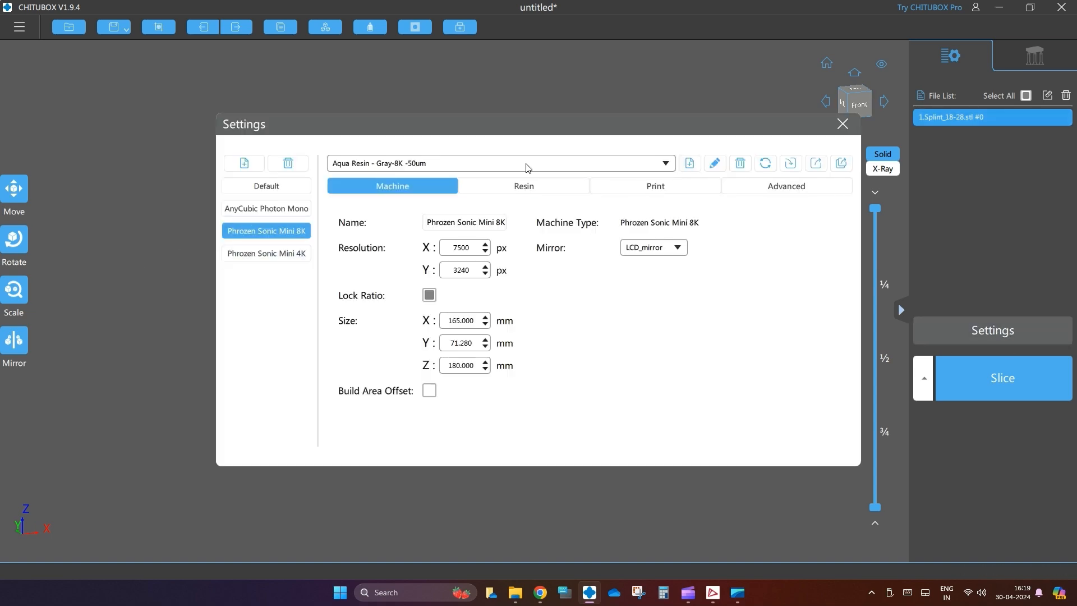
Step: Apply the "dtech splint soft 100u*1" resin profile, check its print parameters and close the settings
{"action": "left_click", "coordinate": [527, 164]}
{"action": "scroll", "coordinate": [676, 214], "scroll_direction": "down", "scroll_amount": 10}
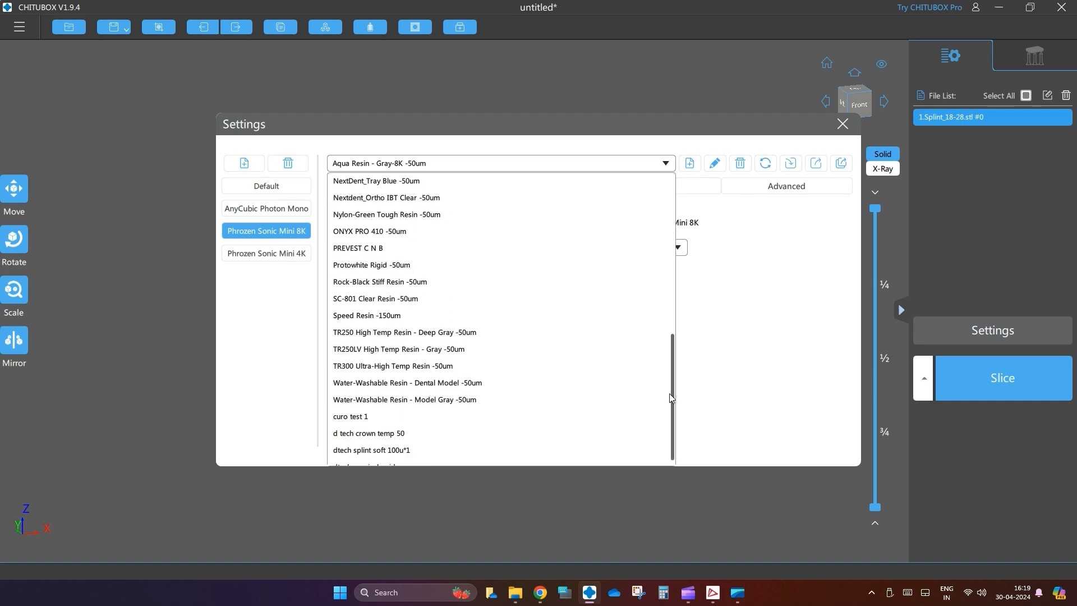
{"action": "left_click", "coordinate": [380, 442]}
{"action": "left_click", "coordinate": [645, 188]}
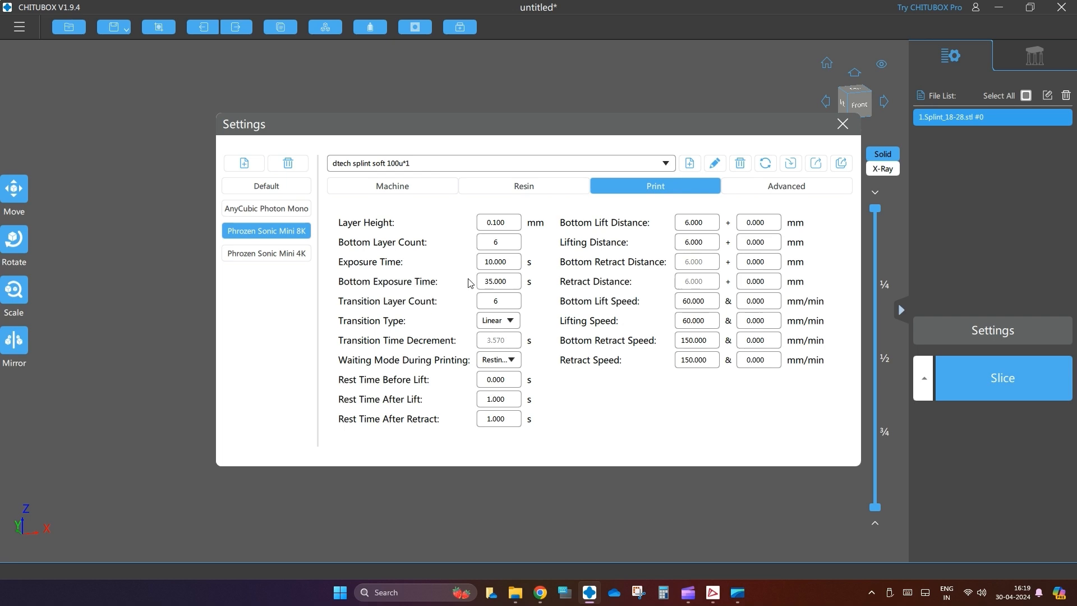
{"action": "left_click", "coordinate": [842, 124]}
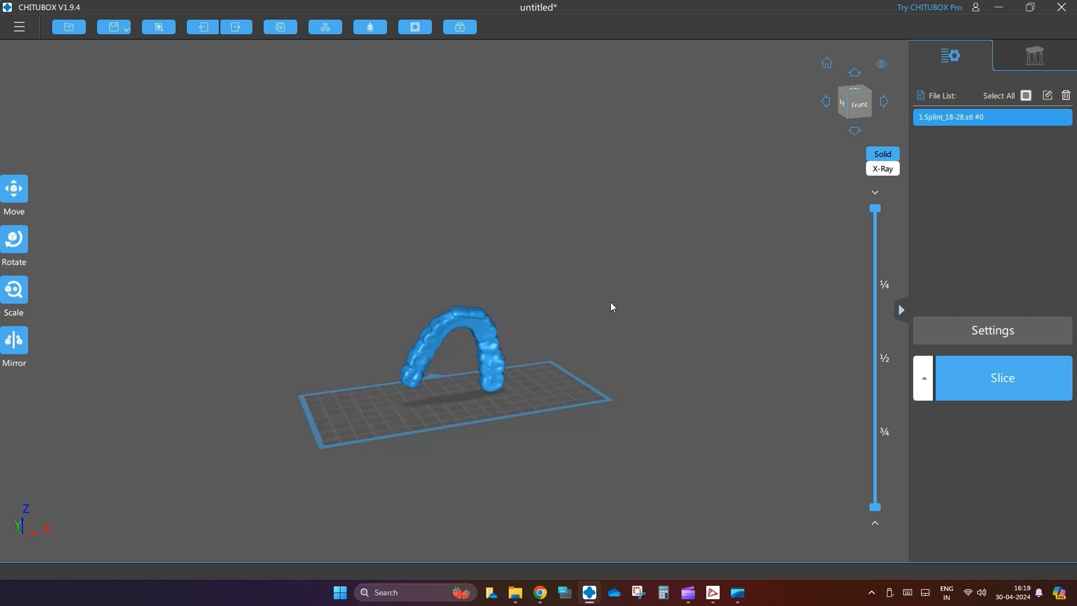
Step: Rotate the splint about 127° around the X axis so it stands tilted on the build plate with its back ends raised
{"action": "right_click_drag", "start_coordinate": [610, 302], "coordinate": [564, 321]}
{"action": "left_click", "coordinate": [469, 318]}
{"action": "left_click", "coordinate": [458, 321]}
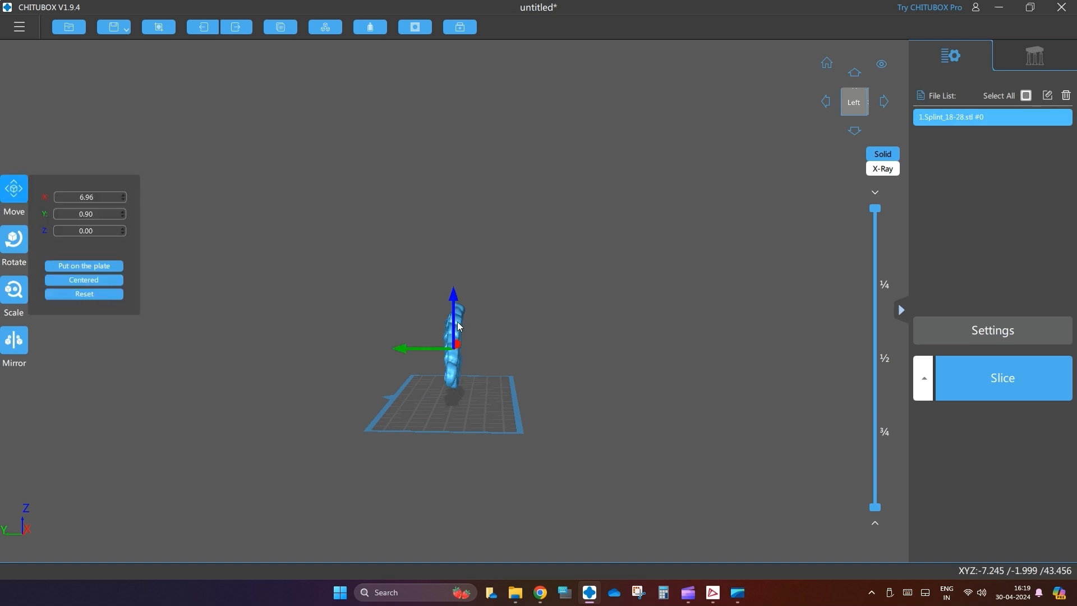
{"action": "left_click", "coordinate": [459, 327]}
{"action": "left_click_drag", "start_coordinate": [480, 311], "coordinate": [489, 382]}
{"action": "left_click", "coordinate": [580, 357]}
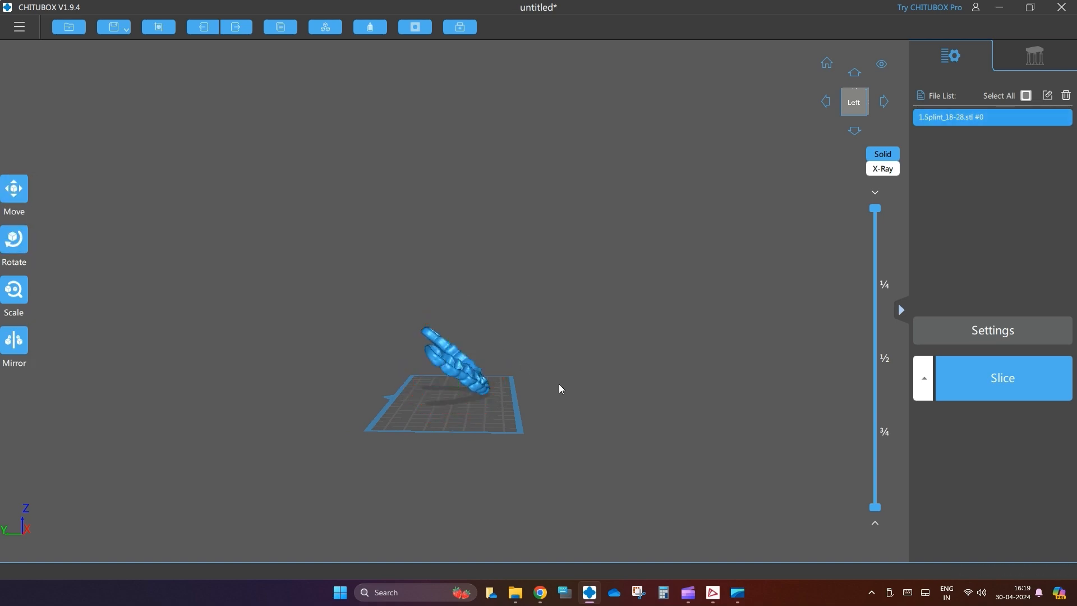
Step: Level the two sides of the arch by rotating the splint about 5° around the Y axis
{"action": "right_click_drag", "start_coordinate": [560, 387], "coordinate": [412, 414]}
{"action": "left_click", "coordinate": [510, 373]}
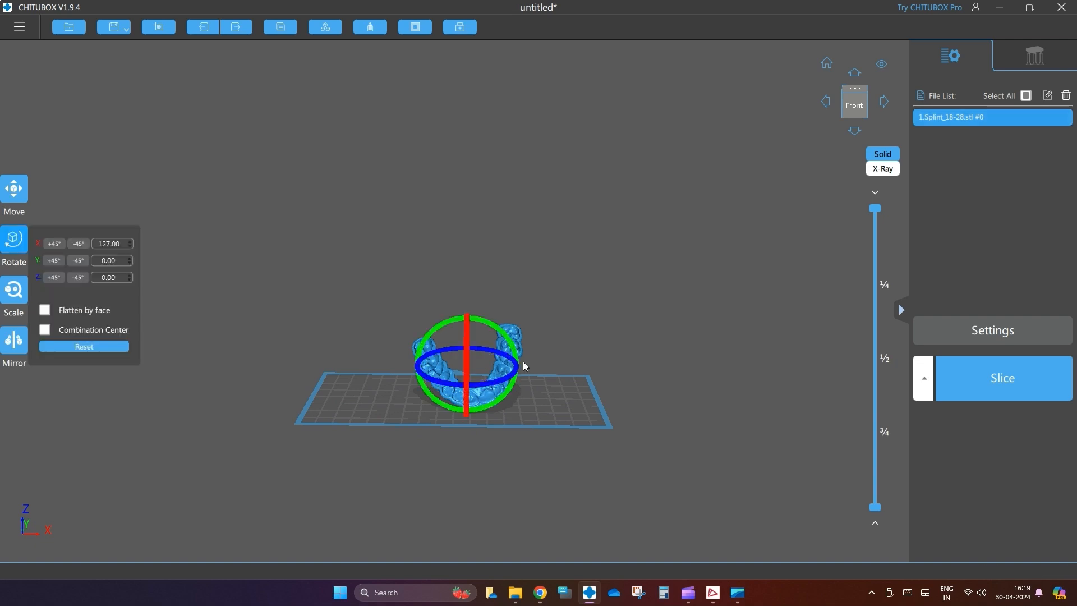
{"action": "left_click_drag", "start_coordinate": [518, 351], "coordinate": [516, 356]}
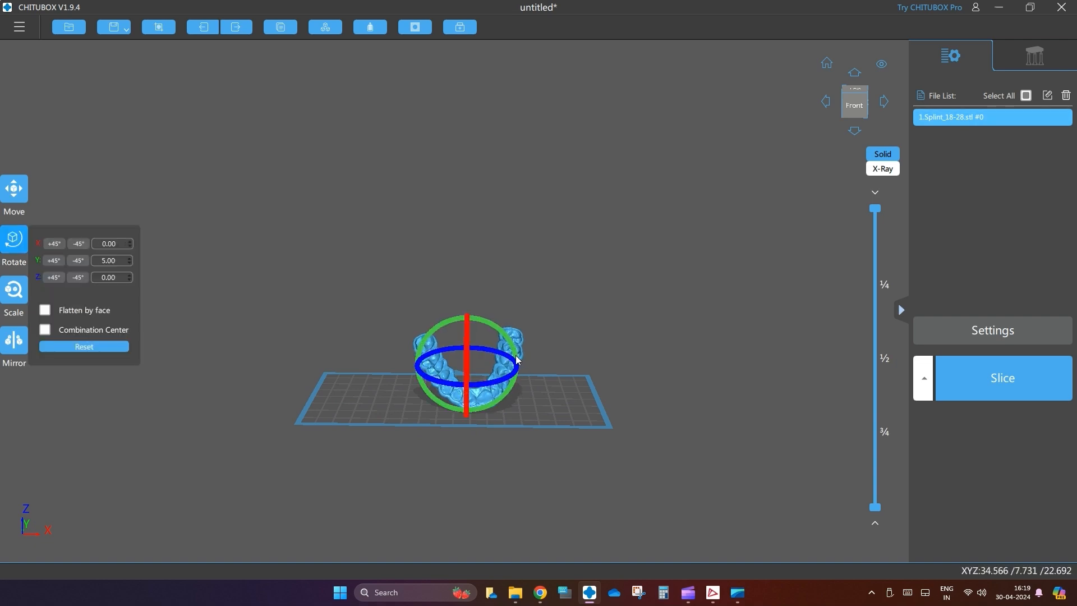
{"action": "left_click", "coordinate": [591, 341]}
Step: Reposition the tilted splint near the middle of the build plate, at about X -3.31 and Y -2.49
{"action": "right_click_drag", "start_coordinate": [591, 342], "coordinate": [772, 399]}
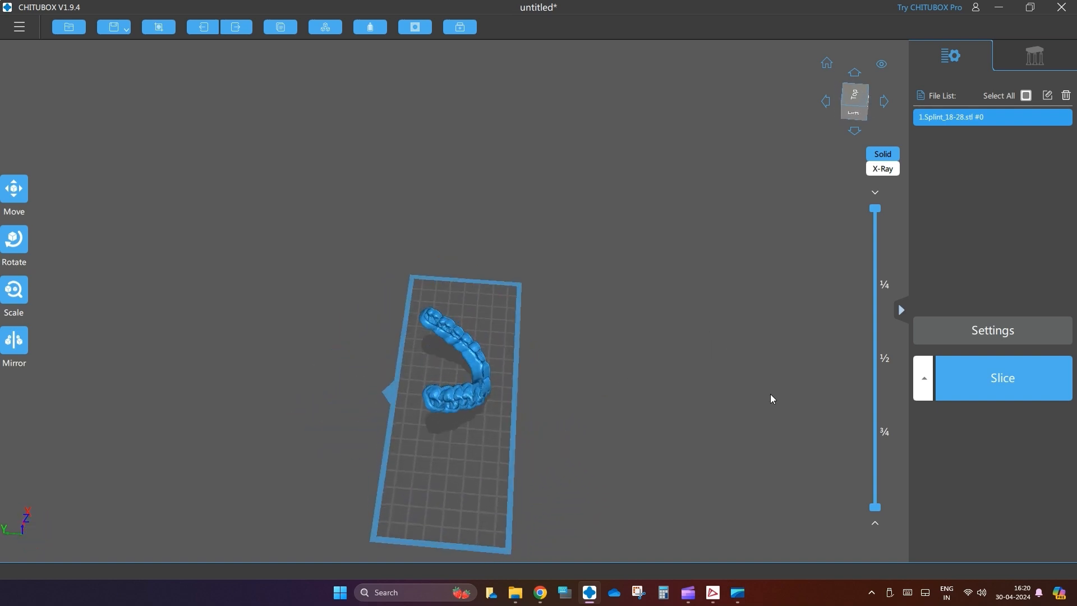
{"action": "left_click", "coordinate": [486, 379]}
{"action": "left_click_drag", "start_coordinate": [486, 379], "coordinate": [487, 399]}
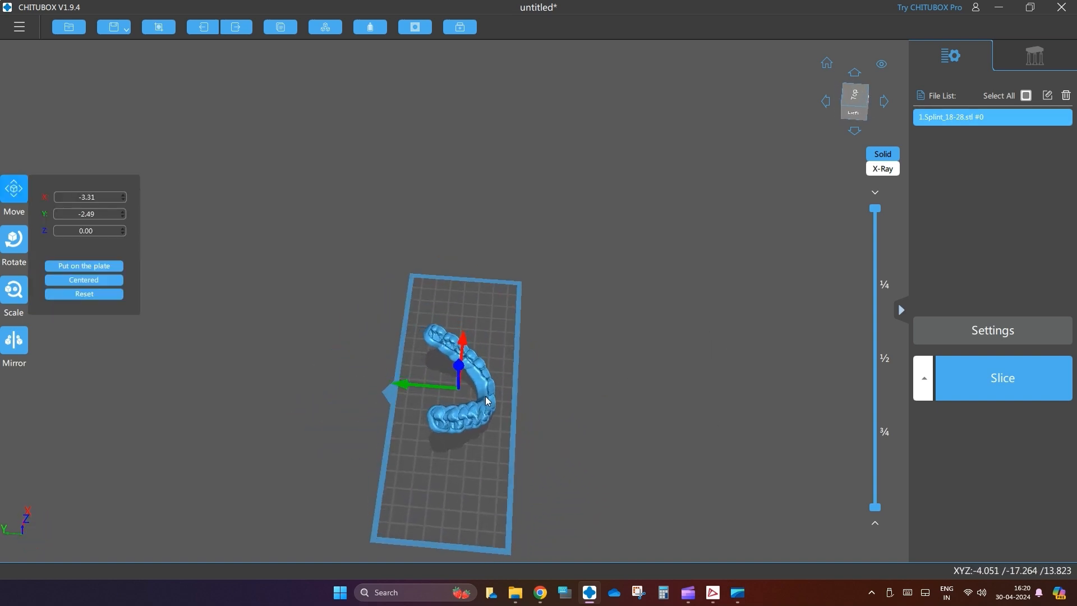
{"action": "left_click", "coordinate": [583, 418]}
{"action": "right_click_drag", "start_coordinate": [584, 419], "coordinate": [573, 354]}
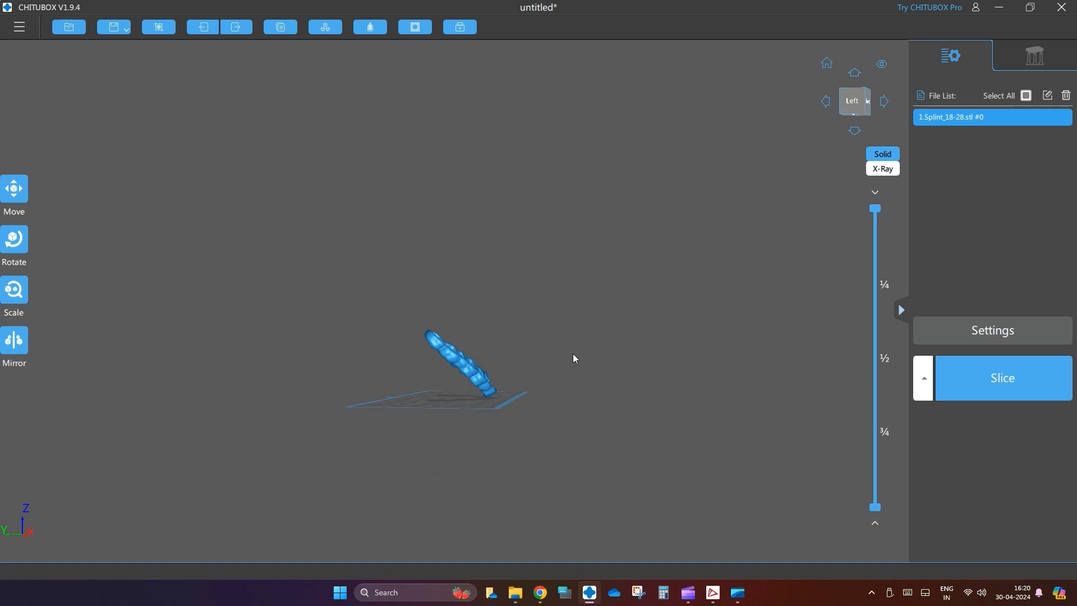
Step: Generate automatic heavy supports for the whole splint and check them from above
{"action": "left_click", "coordinate": [1034, 55]}
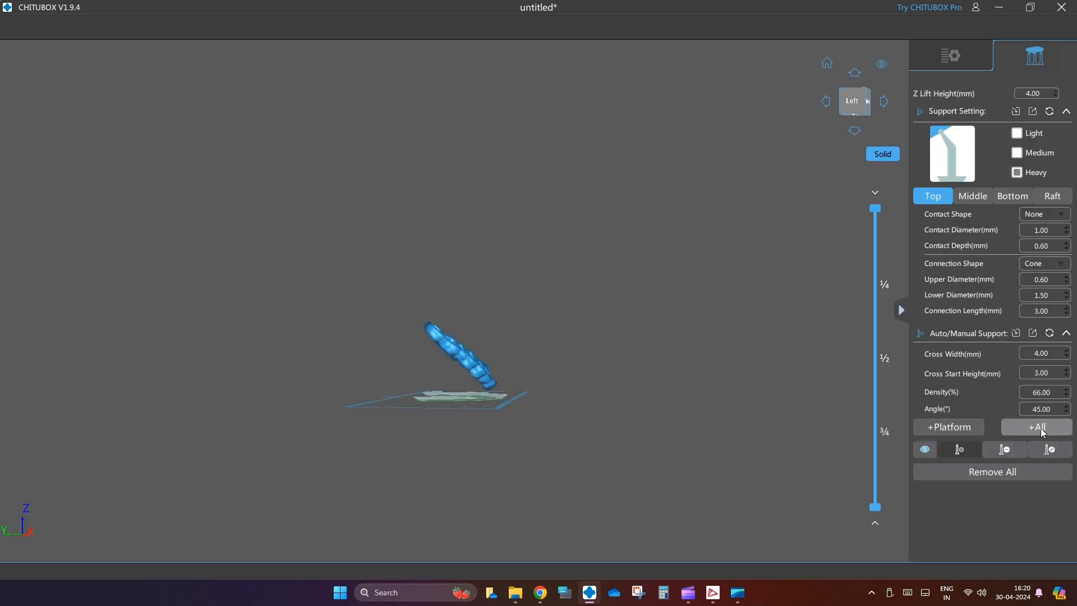
{"action": "left_click", "coordinate": [1038, 427]}
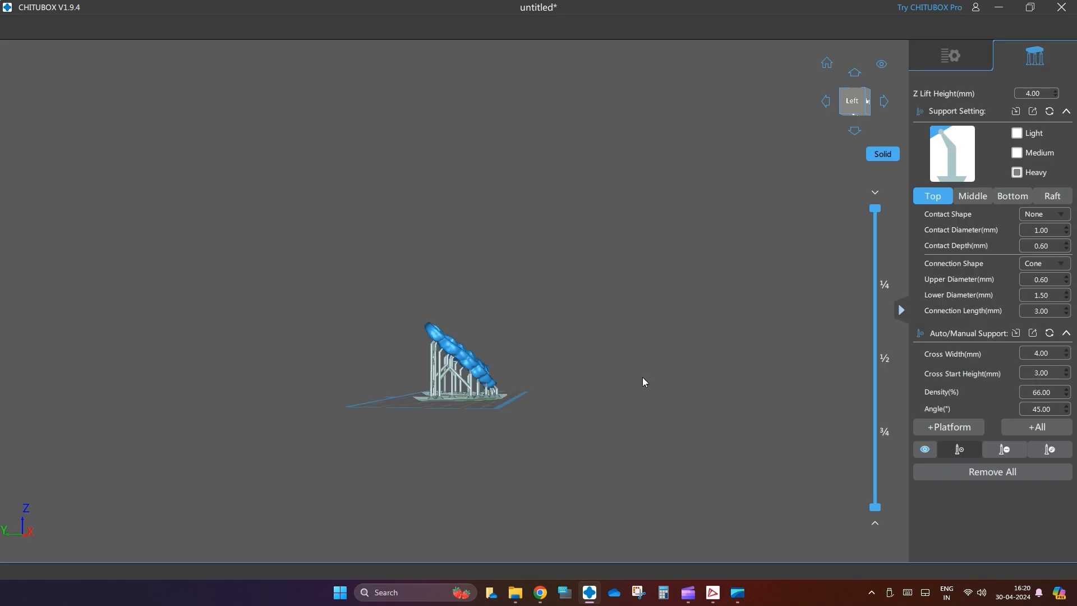
{"action": "right_click_drag", "start_coordinate": [575, 408], "coordinate": [789, 310]}
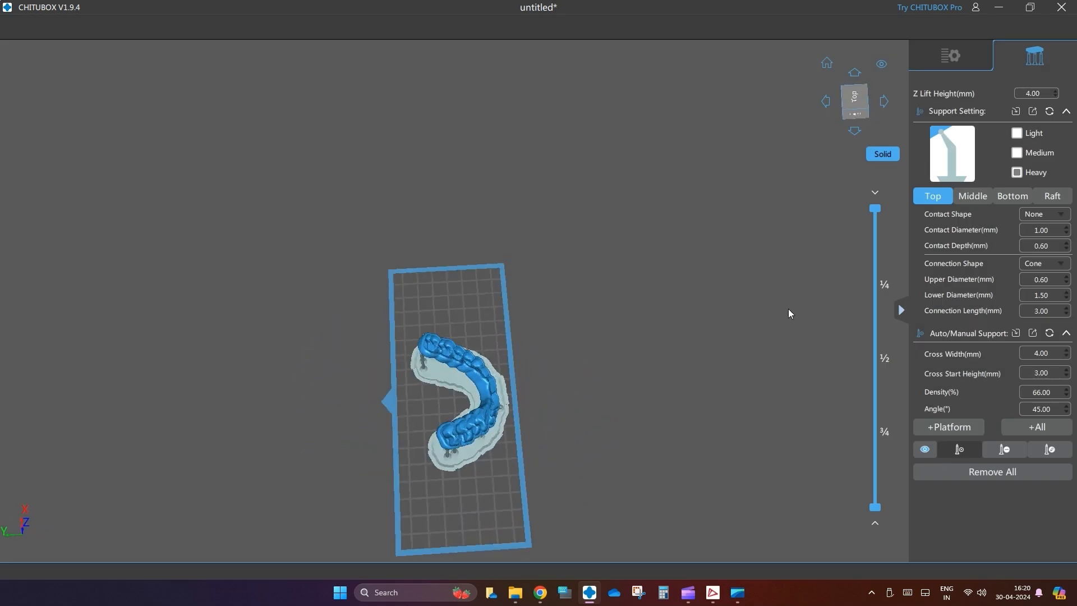
Step: Nudge the supported splint closer to the centre of the build plate, to about X -0.31 and Y 1.82
{"action": "left_click", "coordinate": [953, 68]}
{"action": "right_click_drag", "start_coordinate": [641, 384], "coordinate": [558, 406]}
{"action": "left_click", "coordinate": [485, 417]}
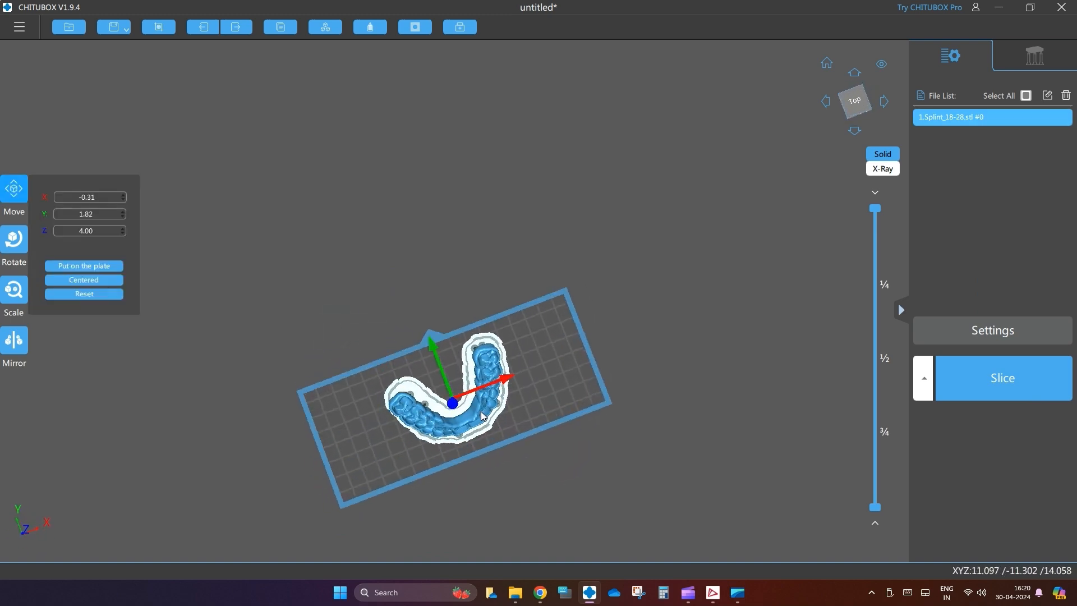
{"action": "left_click", "coordinate": [672, 387]}
Step: Inspect the supports from the front and side, slice the splint and close the USB drive window that covers the slice preview
{"action": "right_click_drag", "start_coordinate": [673, 388], "coordinate": [669, 289]}
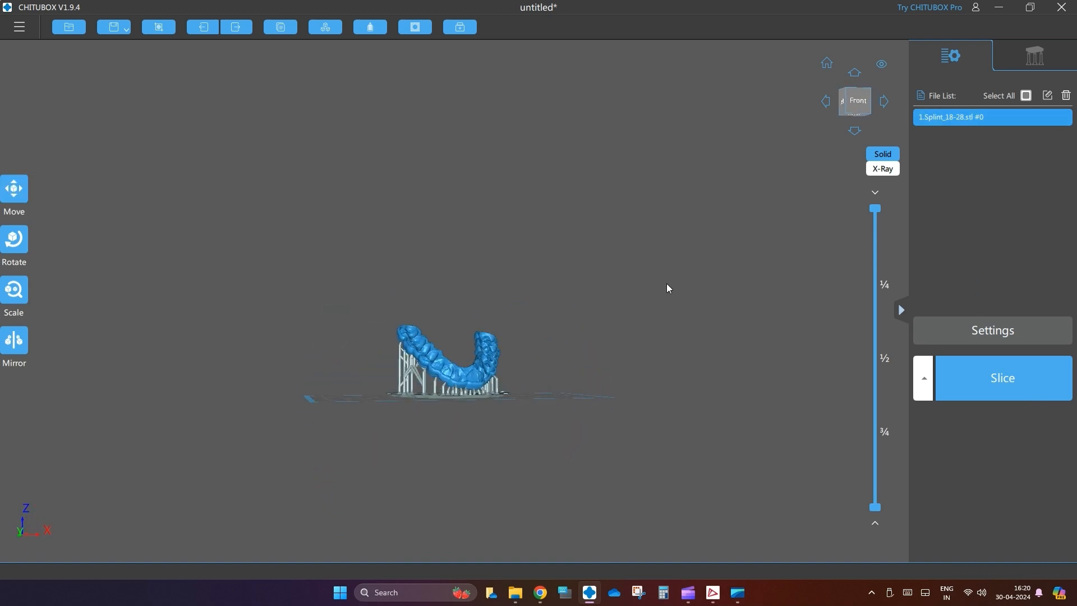
{"action": "scroll", "coordinate": [643, 391], "scroll_direction": "up", "scroll_amount": 3}
{"action": "middle_click_drag", "start_coordinate": [643, 391], "coordinate": [761, 273]}
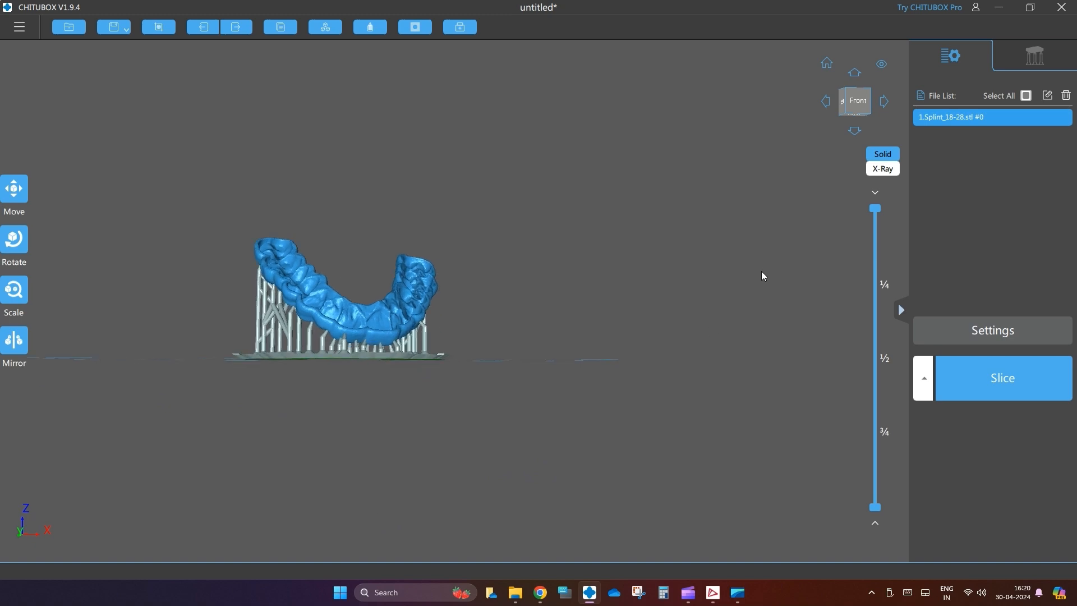
{"action": "right_click_drag", "start_coordinate": [394, 507], "coordinate": [473, 536]}
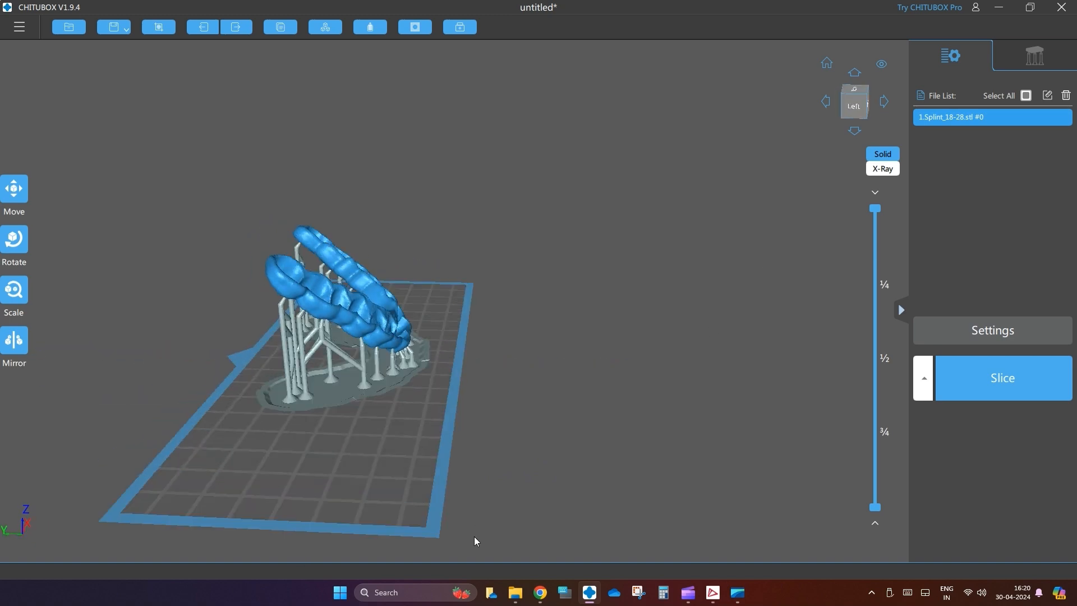
{"action": "left_click", "coordinate": [966, 385]}
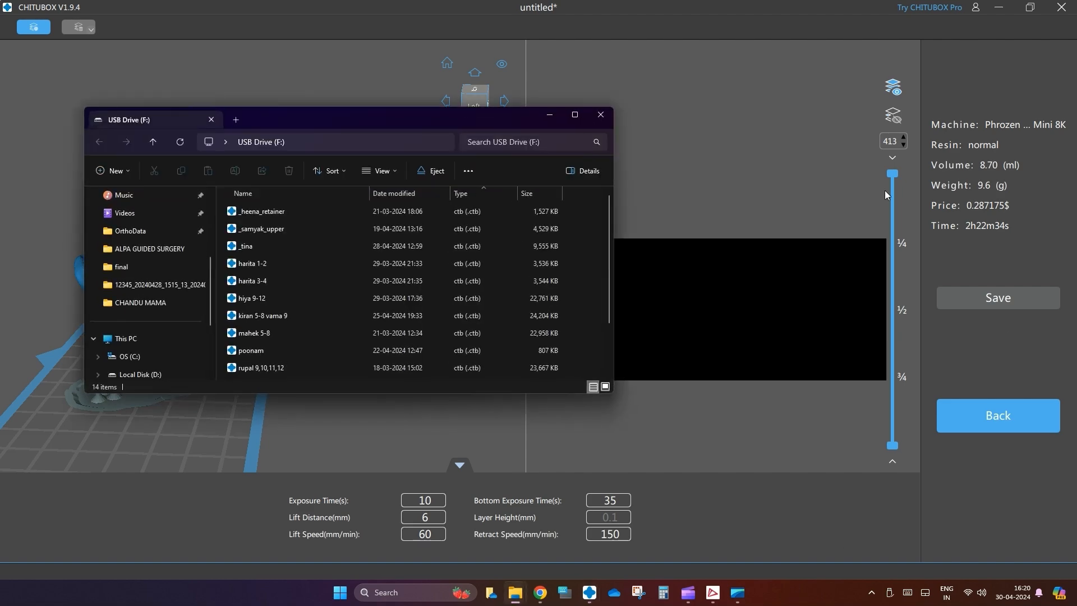
{"action": "left_click", "coordinate": [601, 115]}
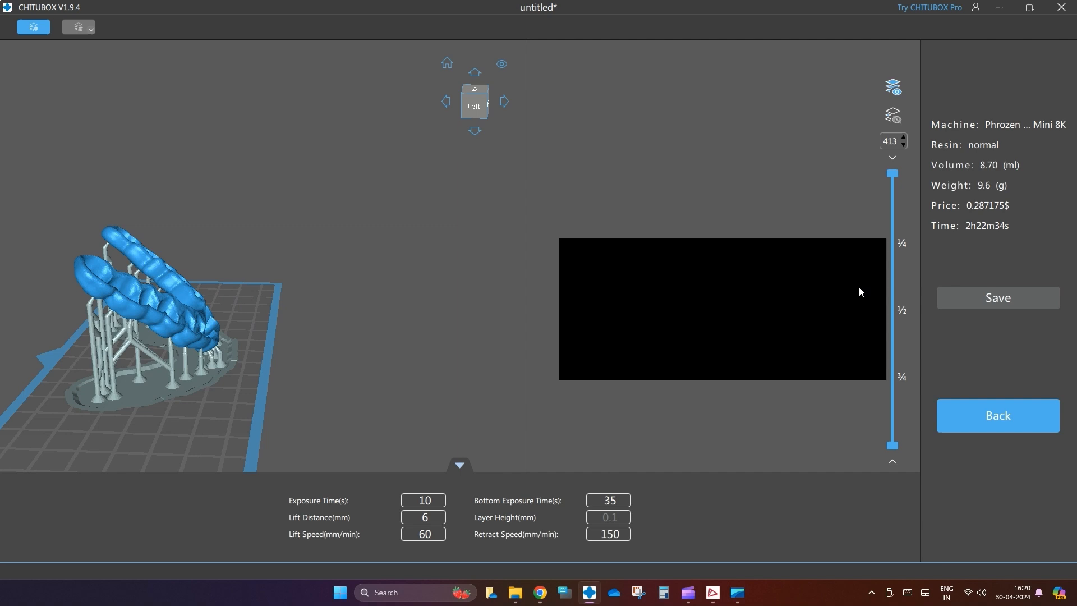
Step: Save the sliced file to USB Drive (F:) in CTB format, named with the patient's first name followed by "splint"
{"action": "left_click", "coordinate": [999, 299]}
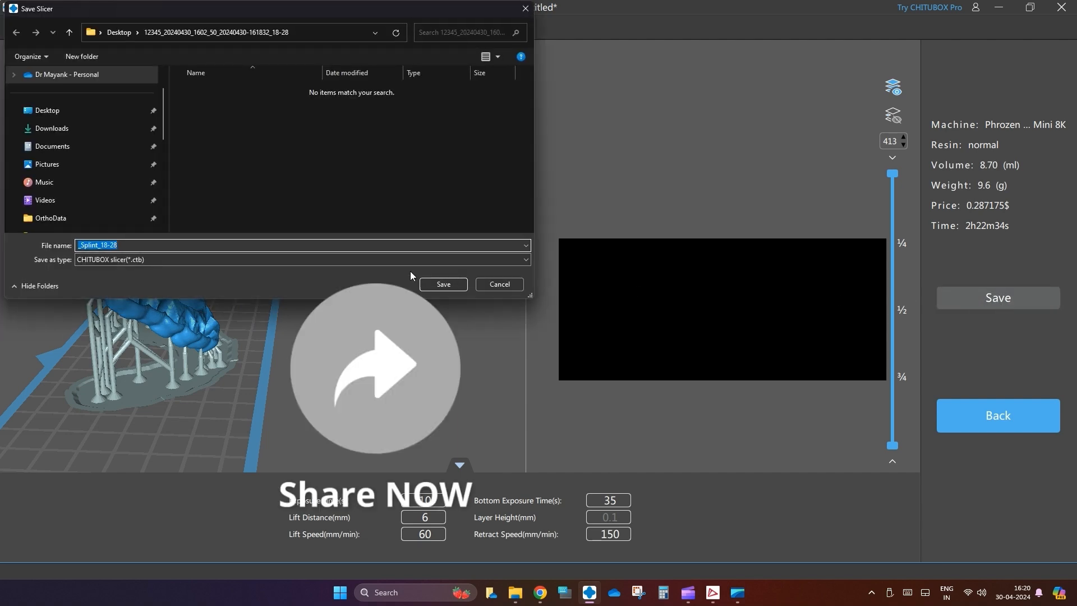
{"action": "type", "text": "nru"}
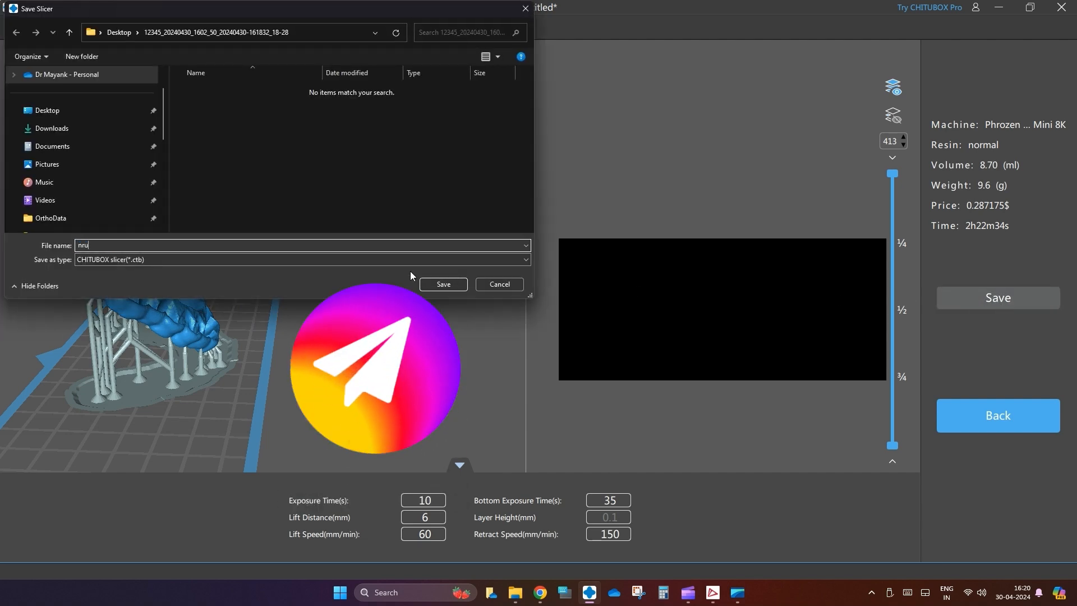
{"action": "type", "text": "pesh splint"}
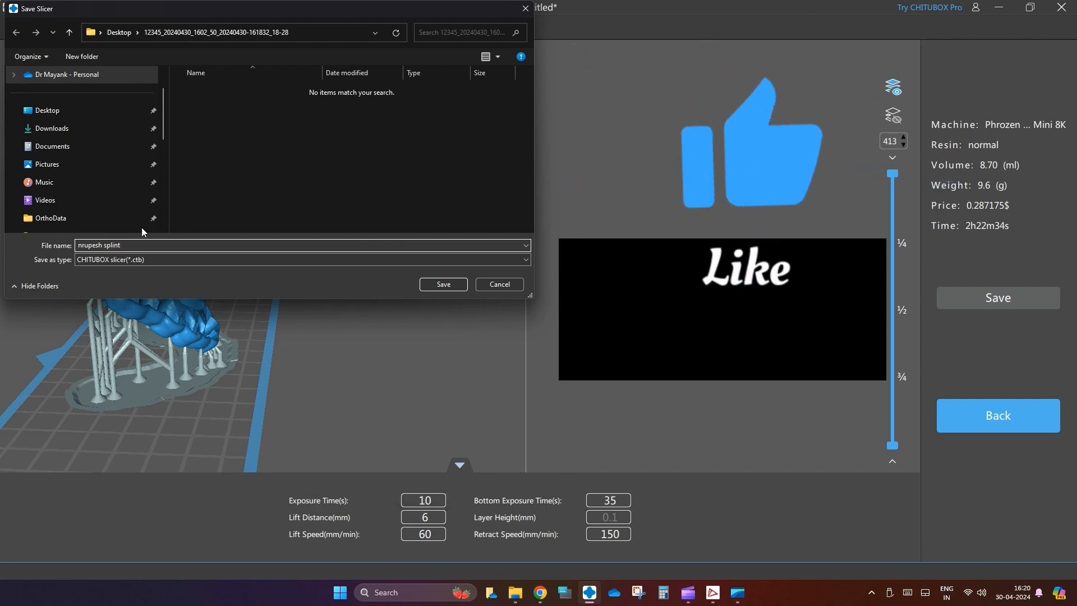
{"action": "scroll", "coordinate": [79, 200], "scroll_direction": "down", "scroll_amount": 5}
{"action": "left_click", "coordinate": [55, 182]}
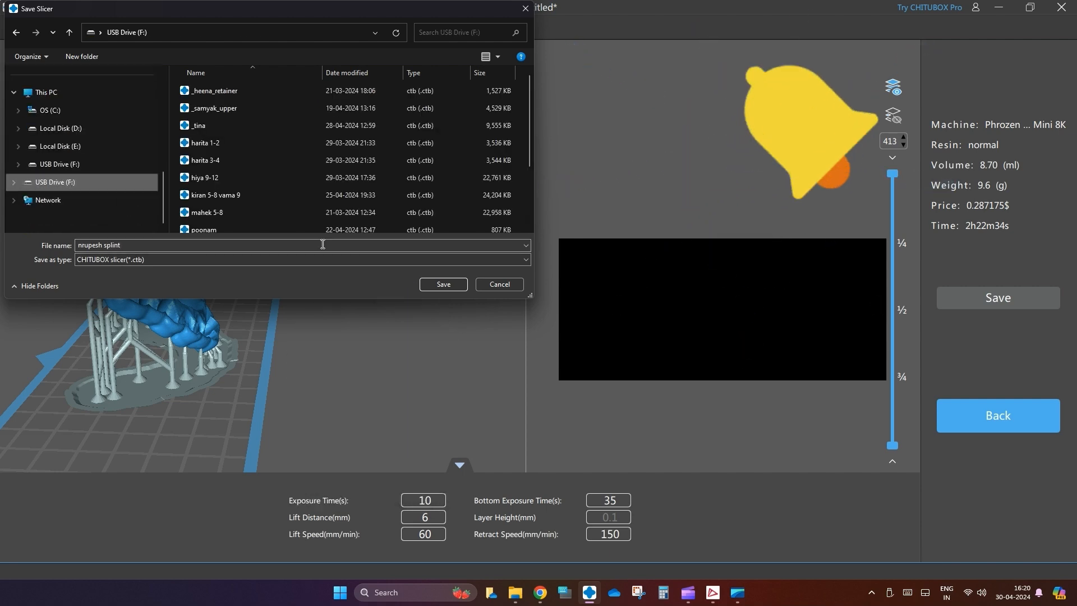
{"action": "left_click", "coordinate": [443, 280]}
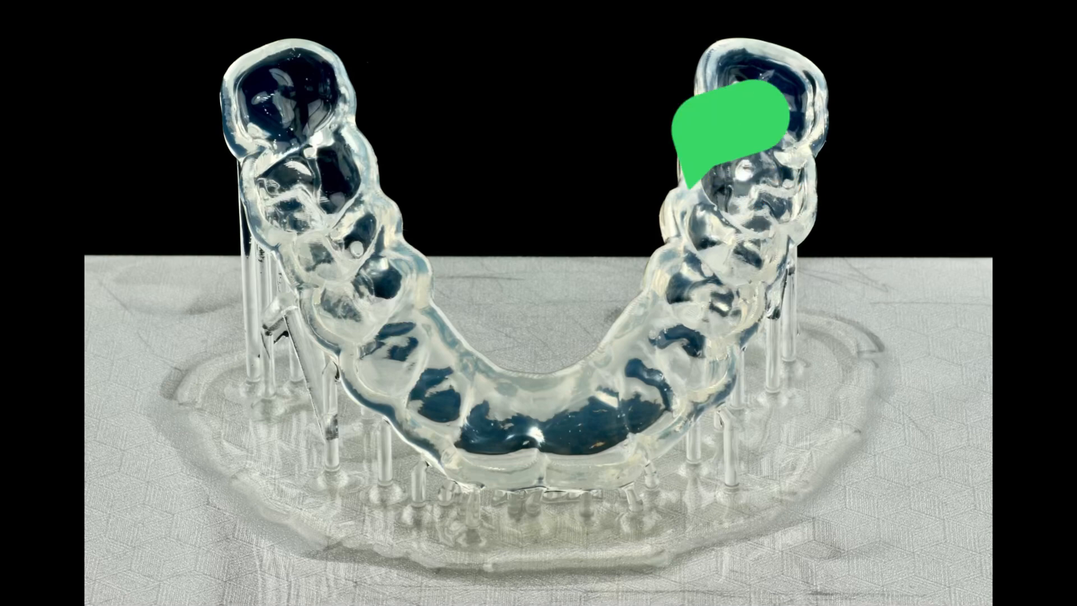